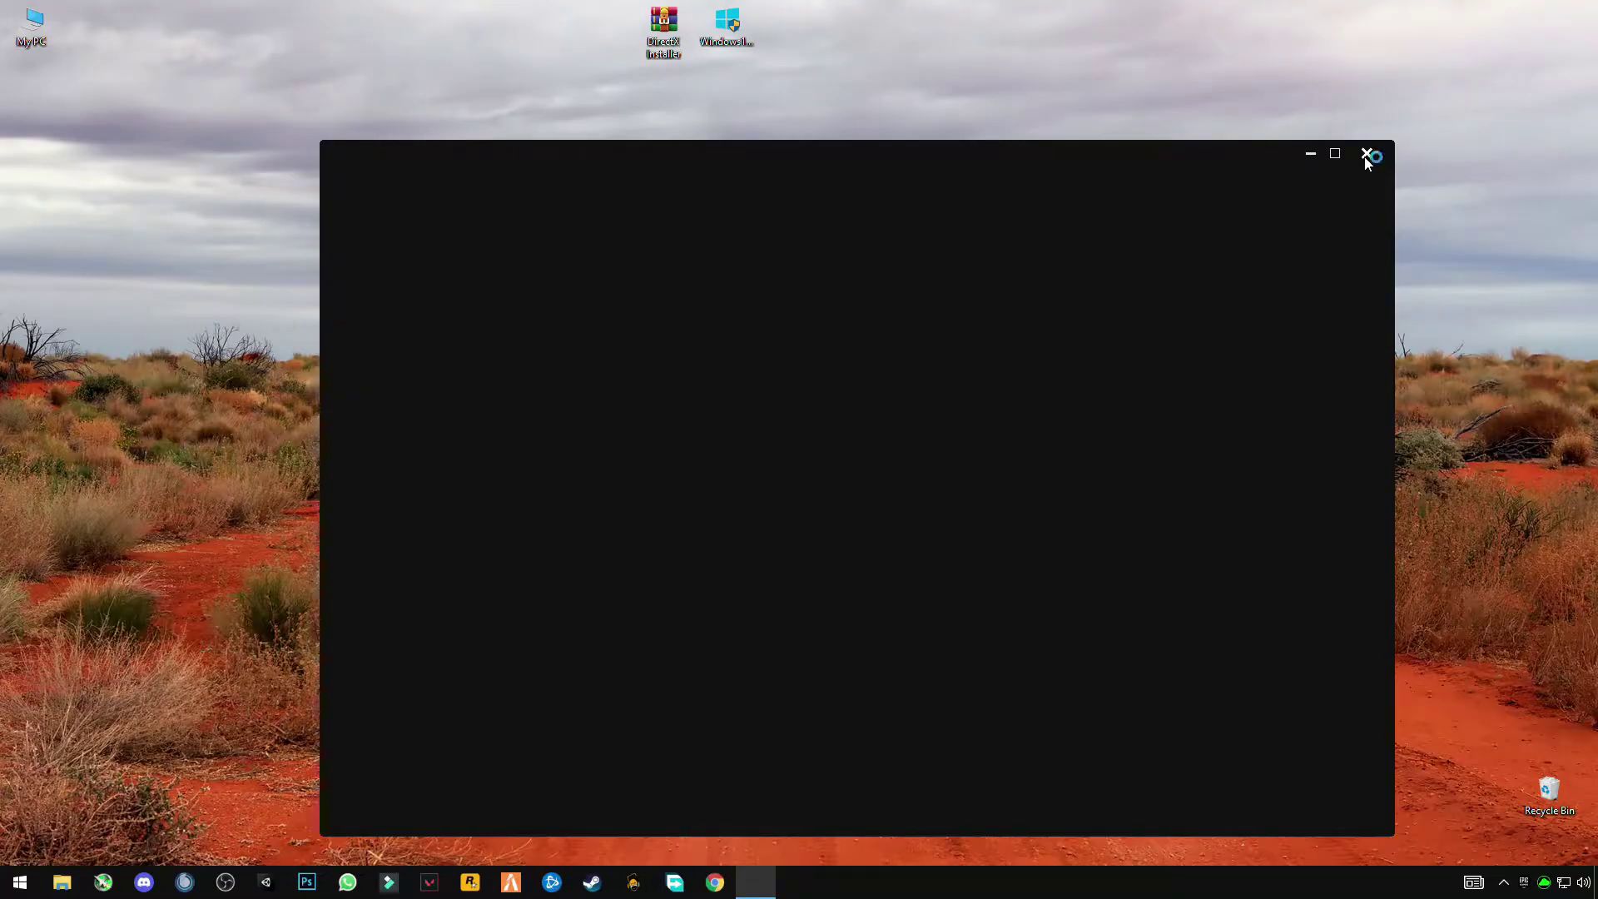
Step: Close the blank window and extract the DirectX Installer archive onto the desktop
left_click(1367, 157)
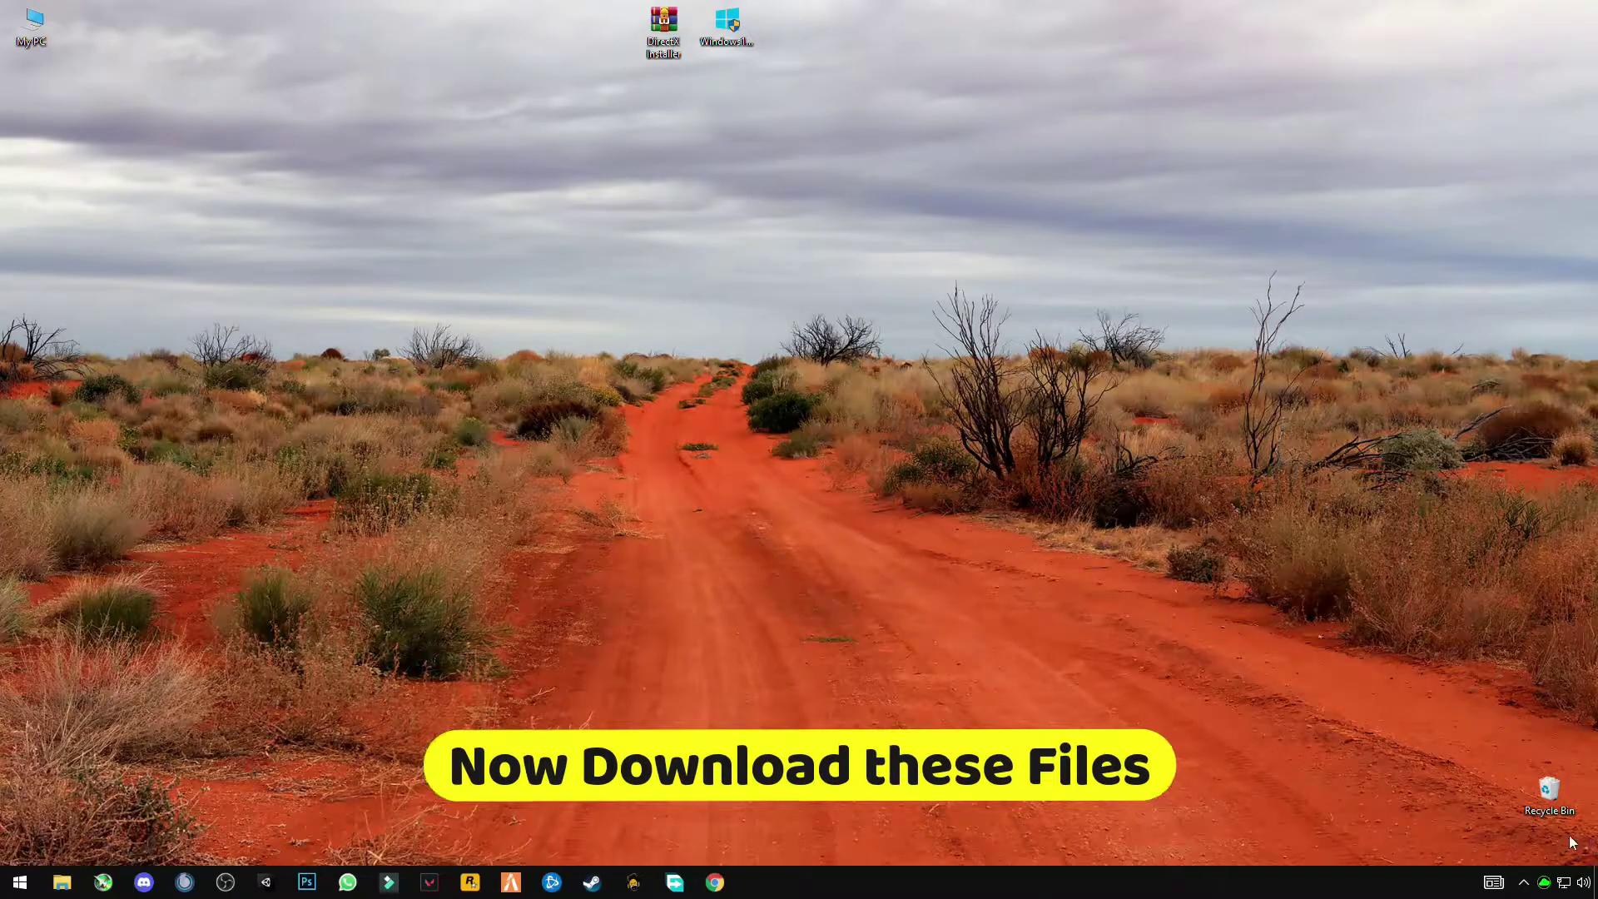
left_click_drag(837, 31, 482, 58)
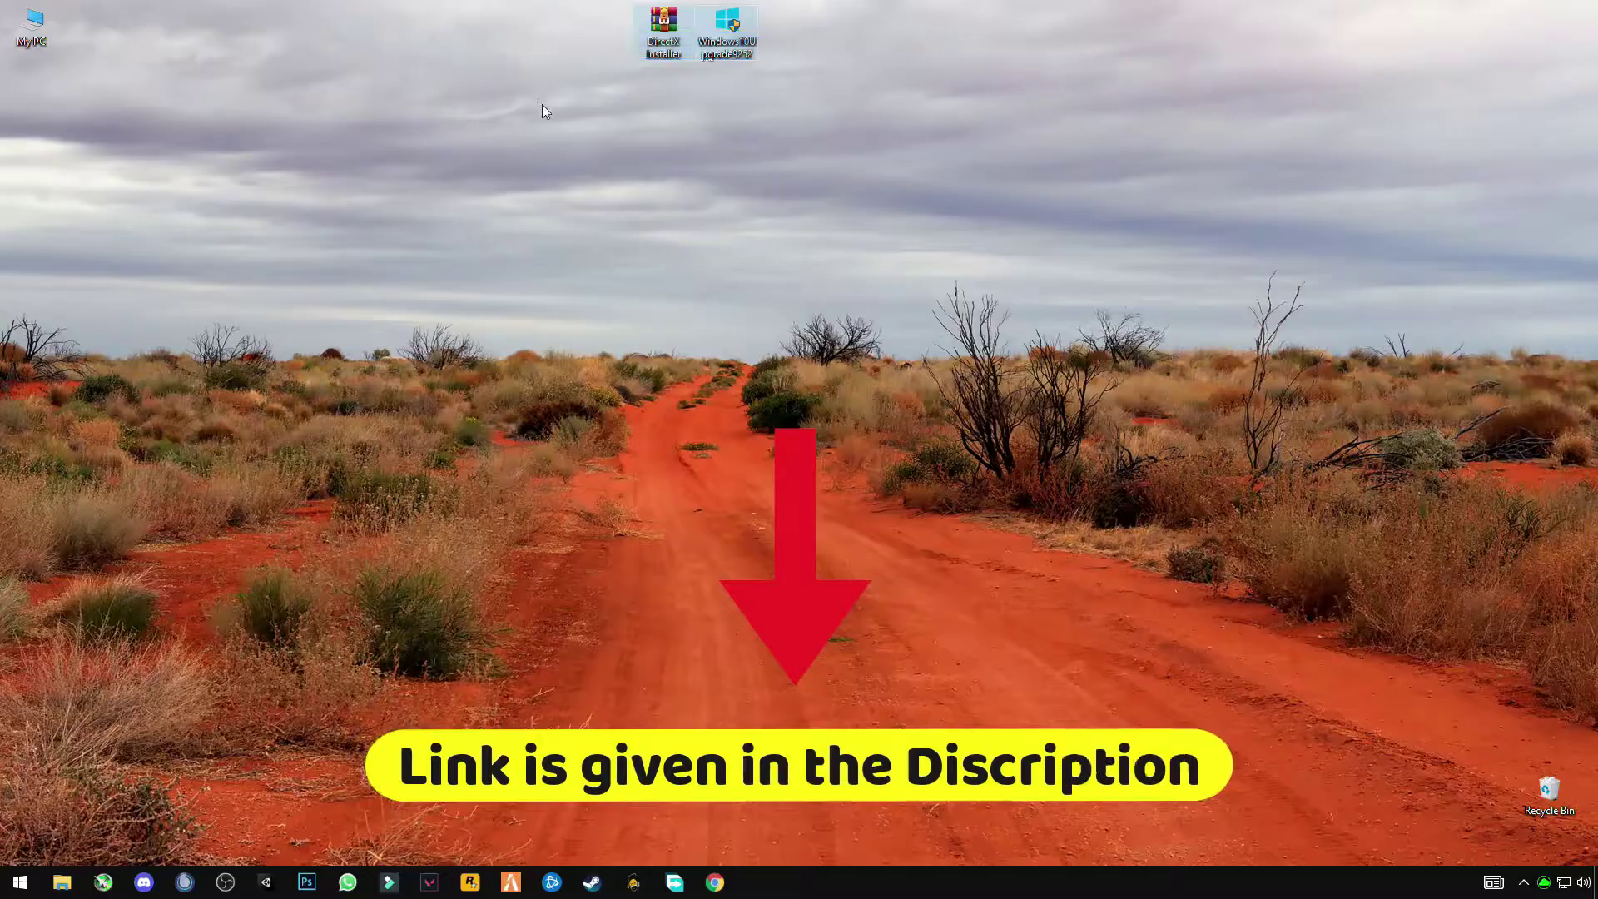
left_click_drag(597, 172, 835, 388)
left_click(653, 48)
right_click(671, 53)
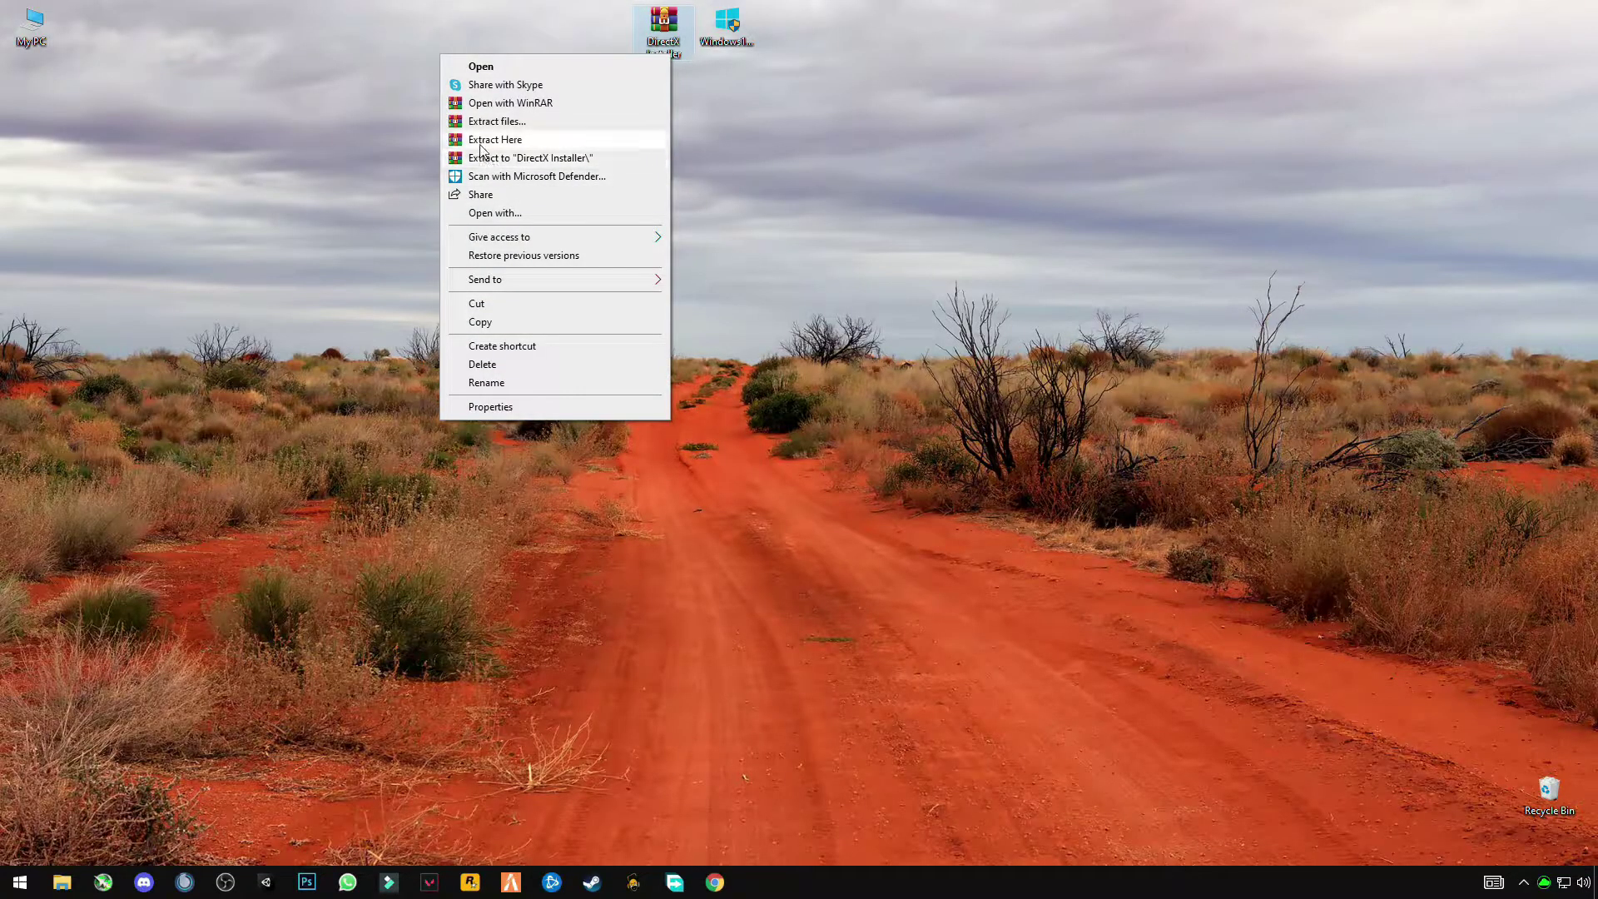
left_click(481, 142)
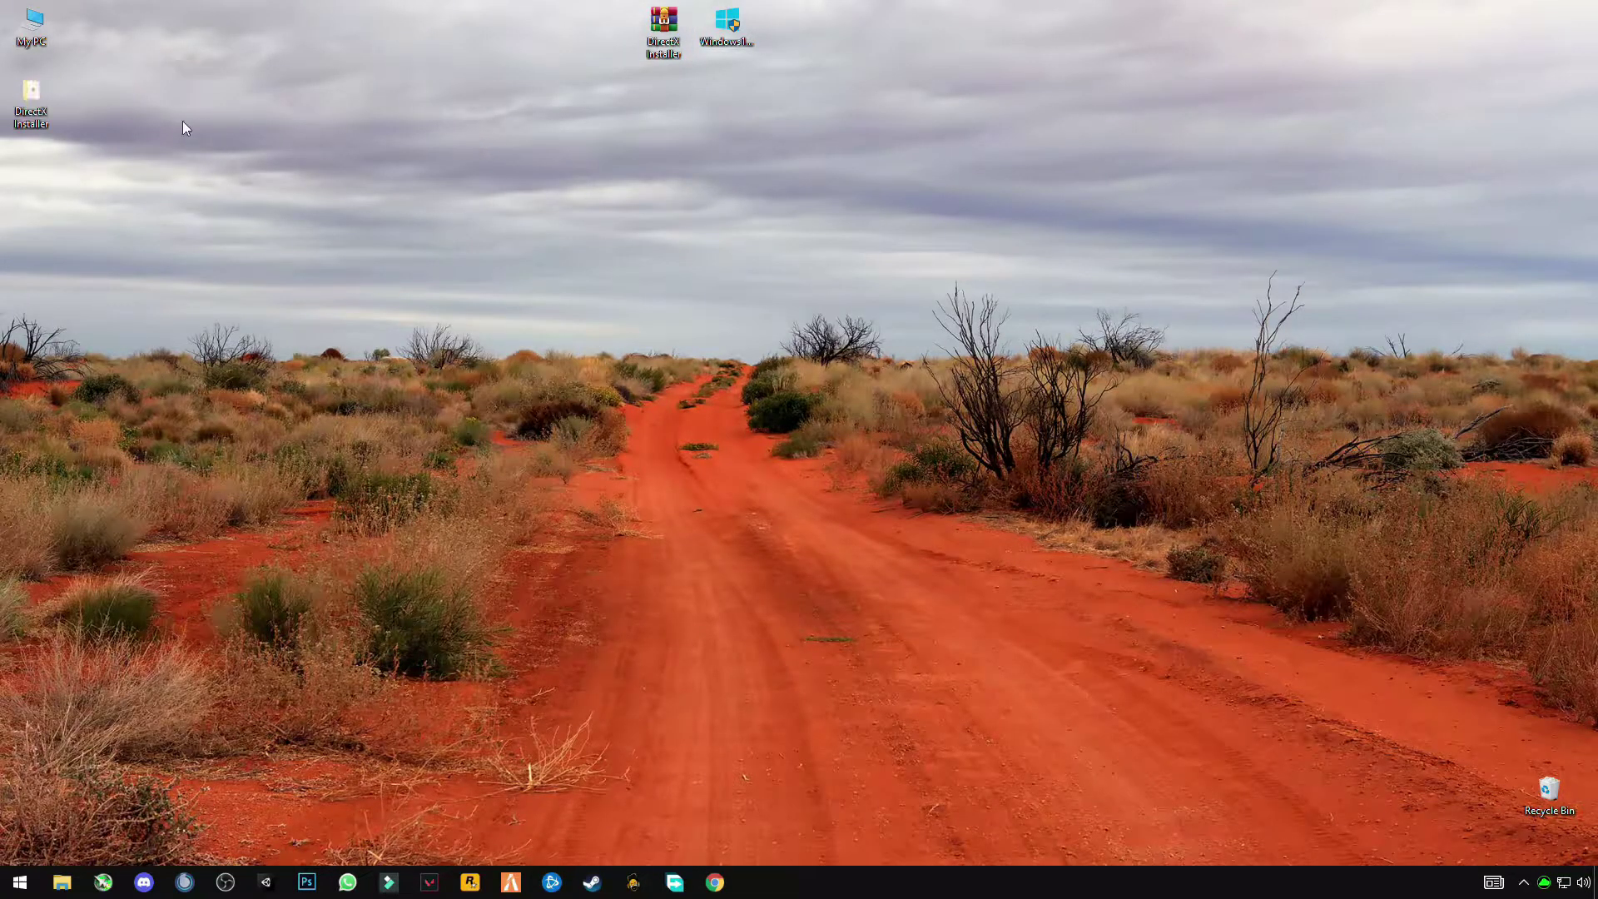
Step: Launch dxwebsetup from the extracted DirectX Installer folder and allow it to make changes to the device
double_click(31, 93)
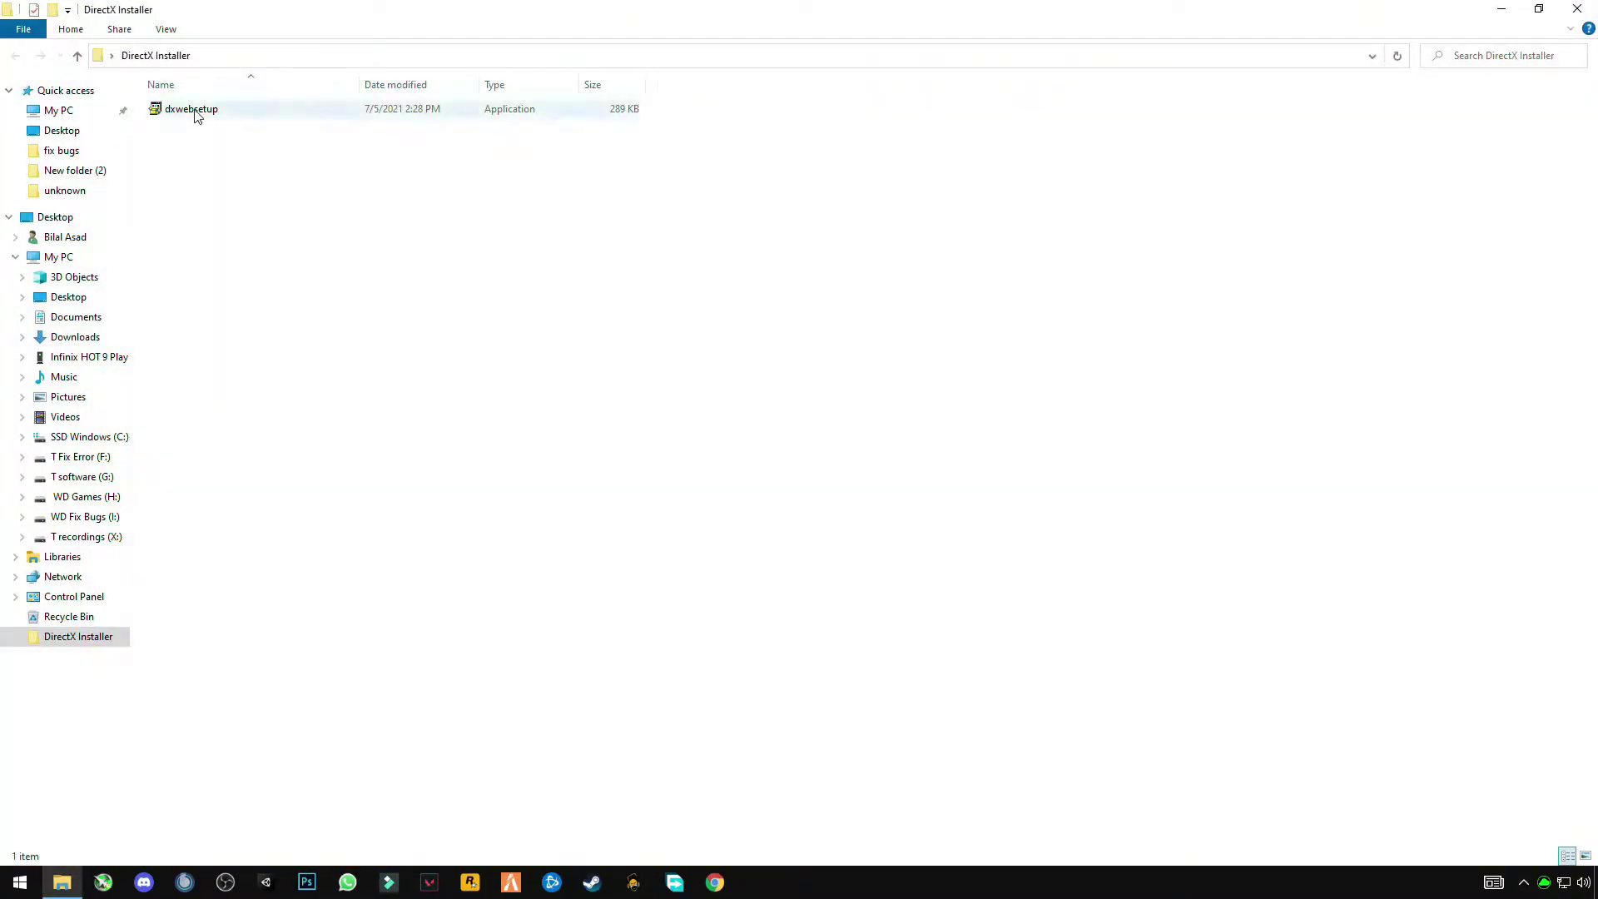
right_click(210, 114)
left_click(113, 137)
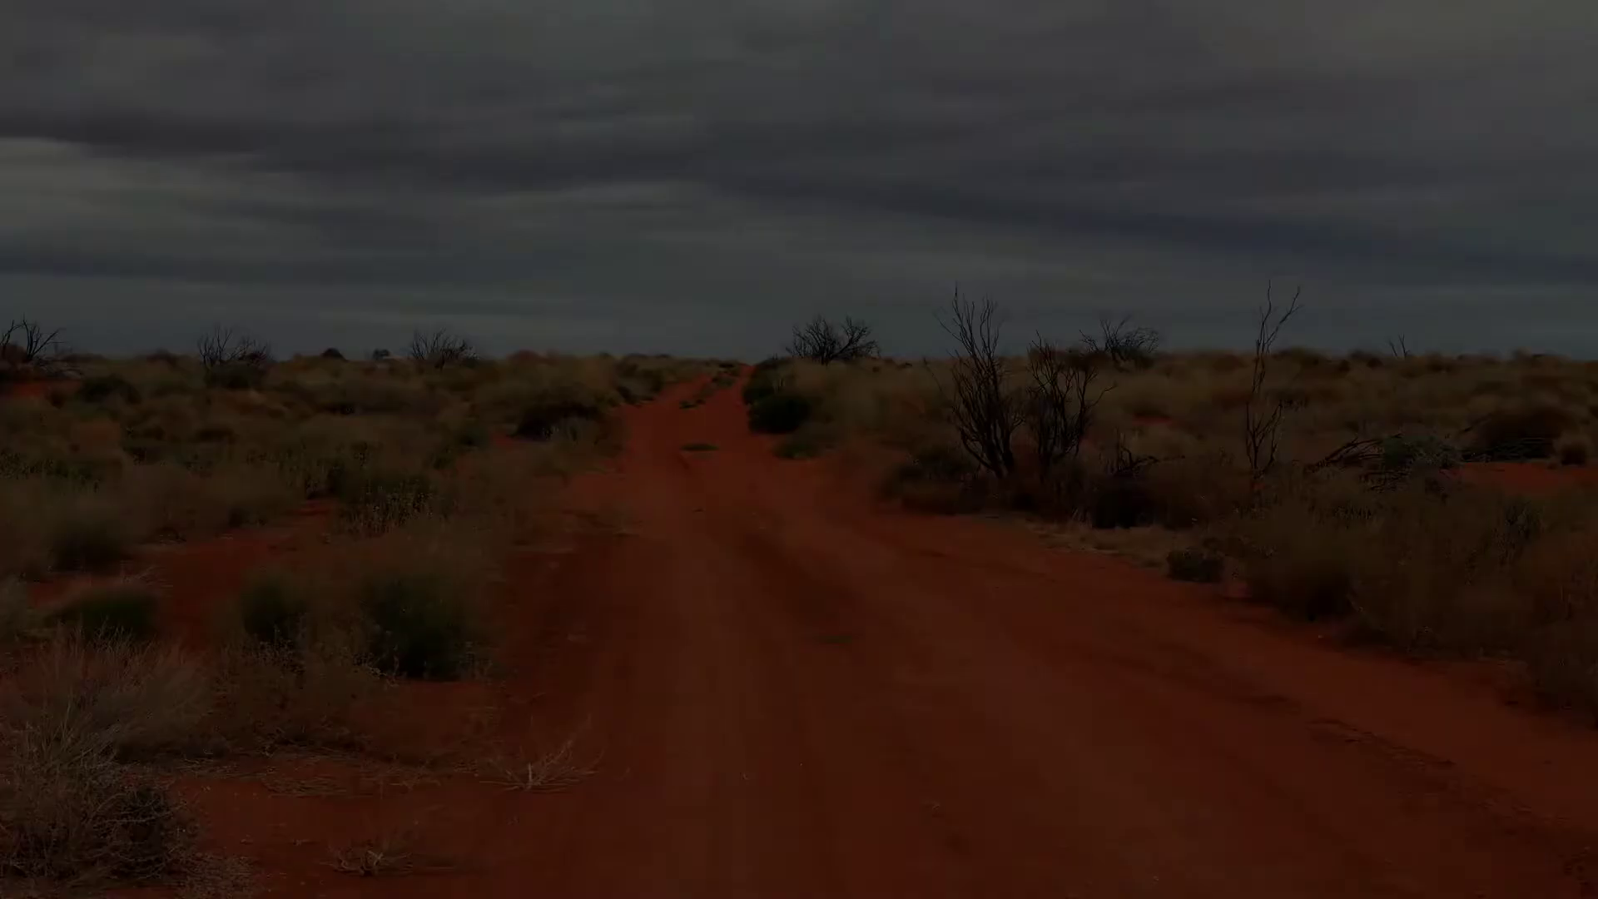
left_click(678, 551)
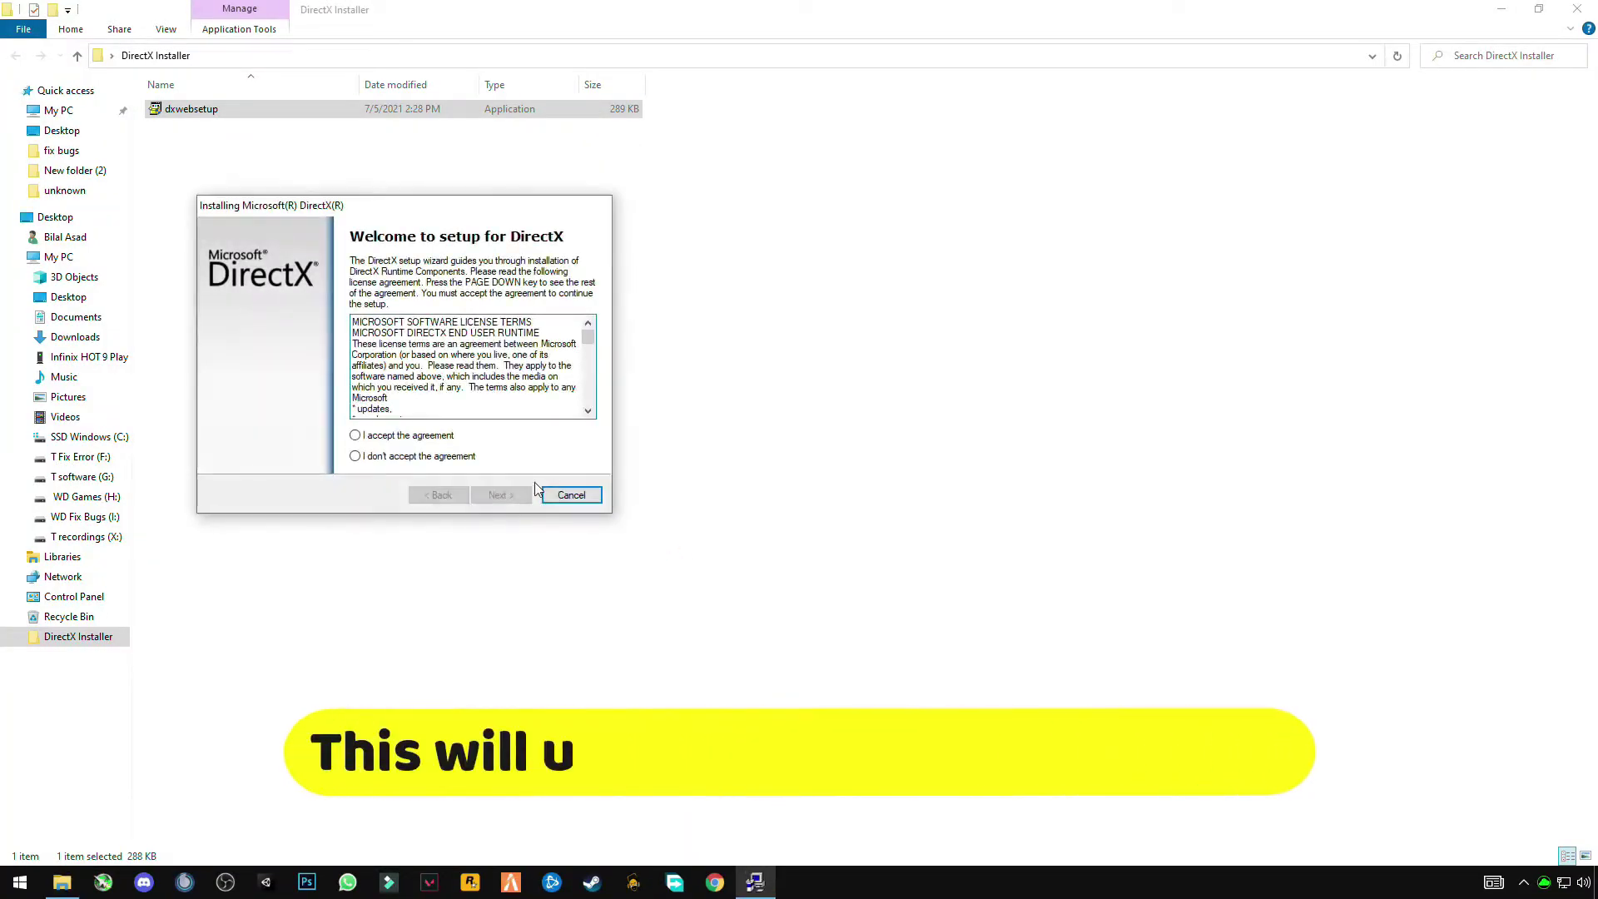
Step: Accept the DirectX license agreement and go through the setup wizard until it is finished
left_click(419, 436)
left_click(518, 496)
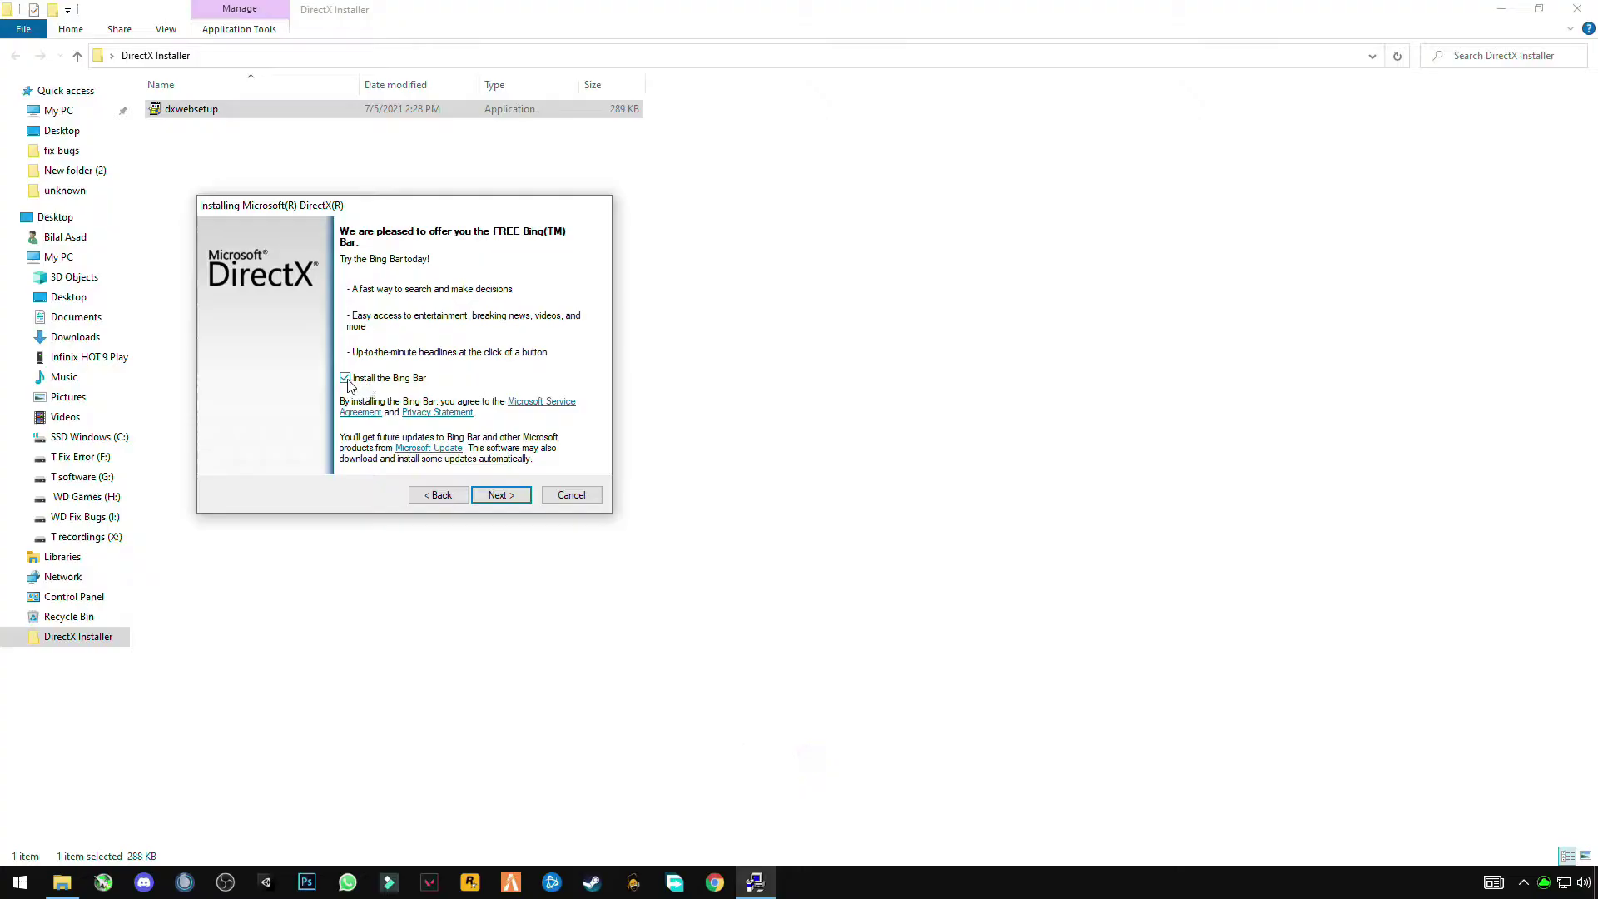
left_click(508, 502)
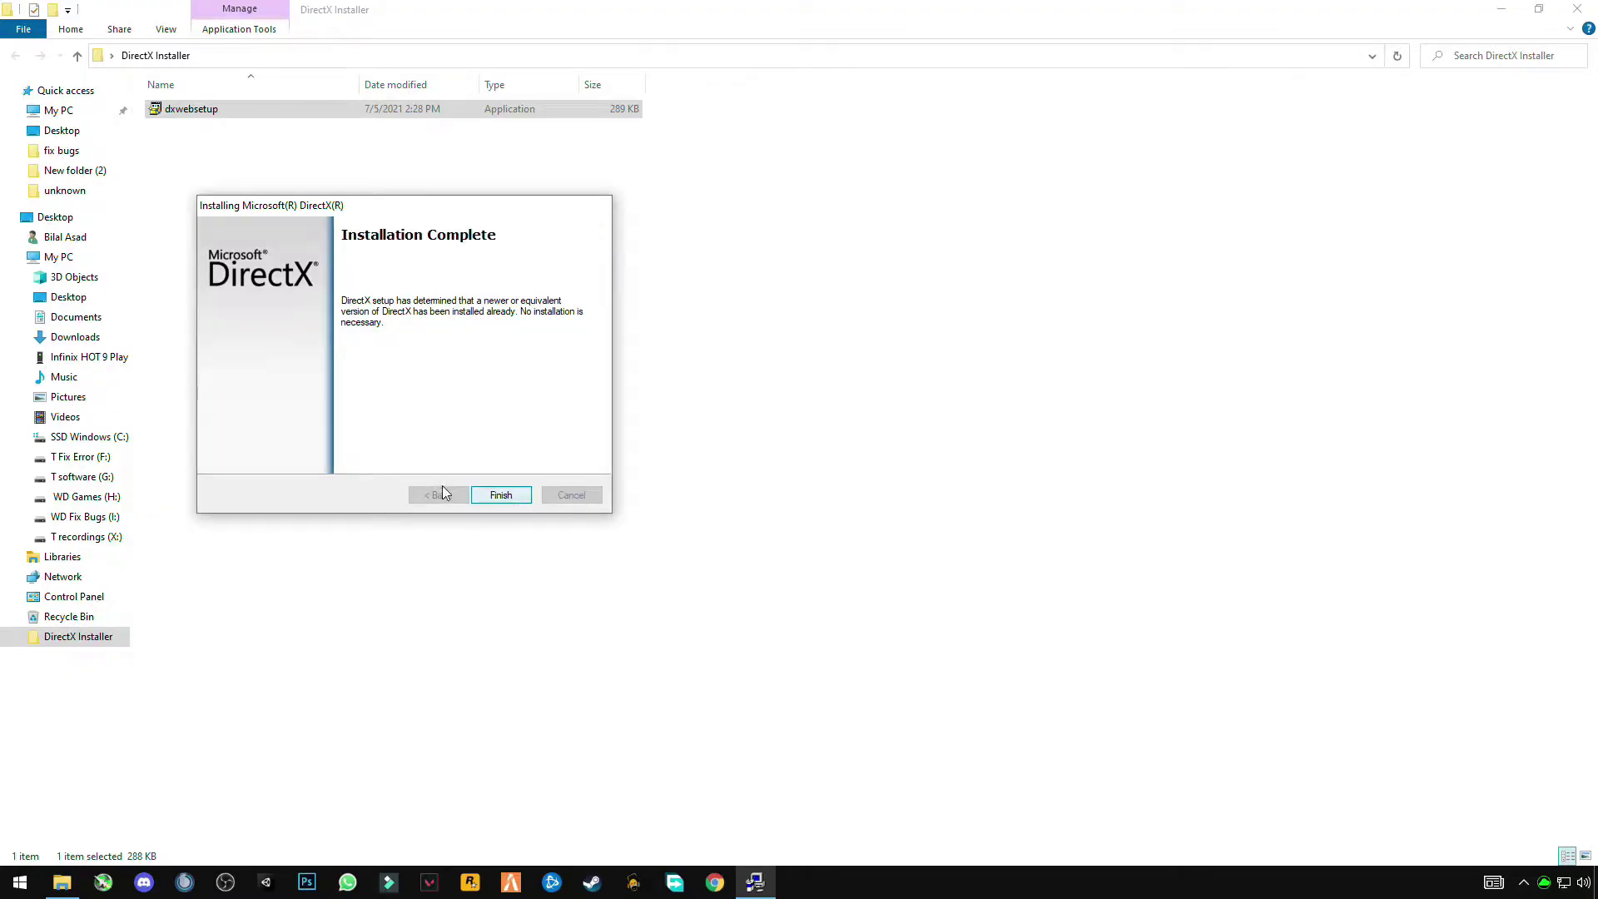
left_click(496, 496)
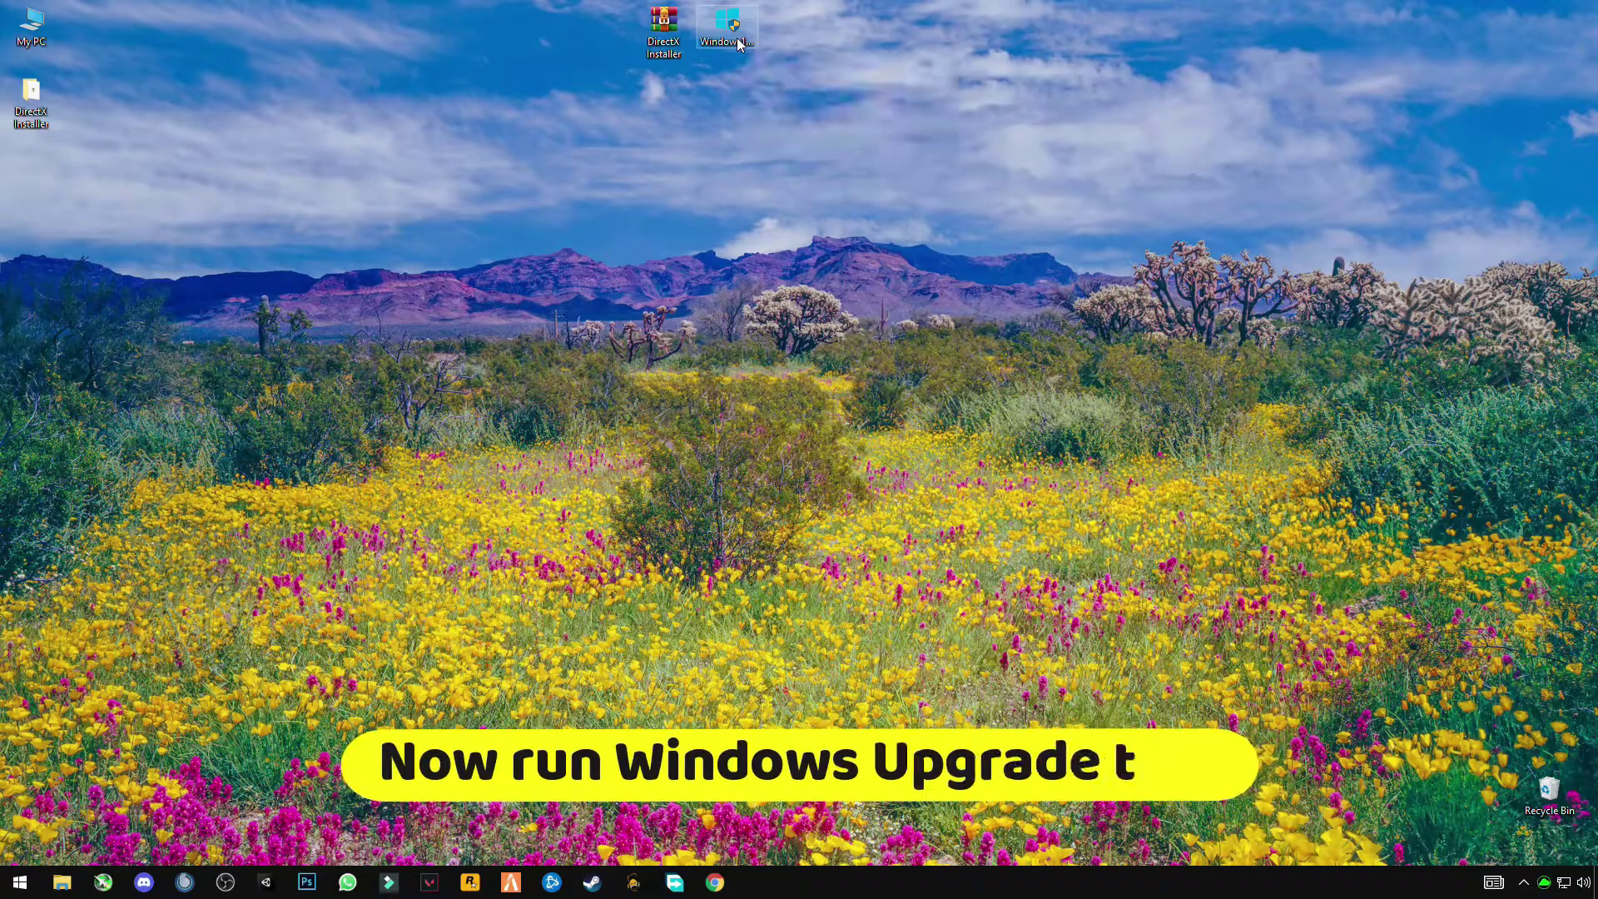
Step: Run the Windows 10 upgrade tool from the desktop with permission to make changes, and exit the Update Assistant when it is done
right_click(737, 43)
left_click(691, 68)
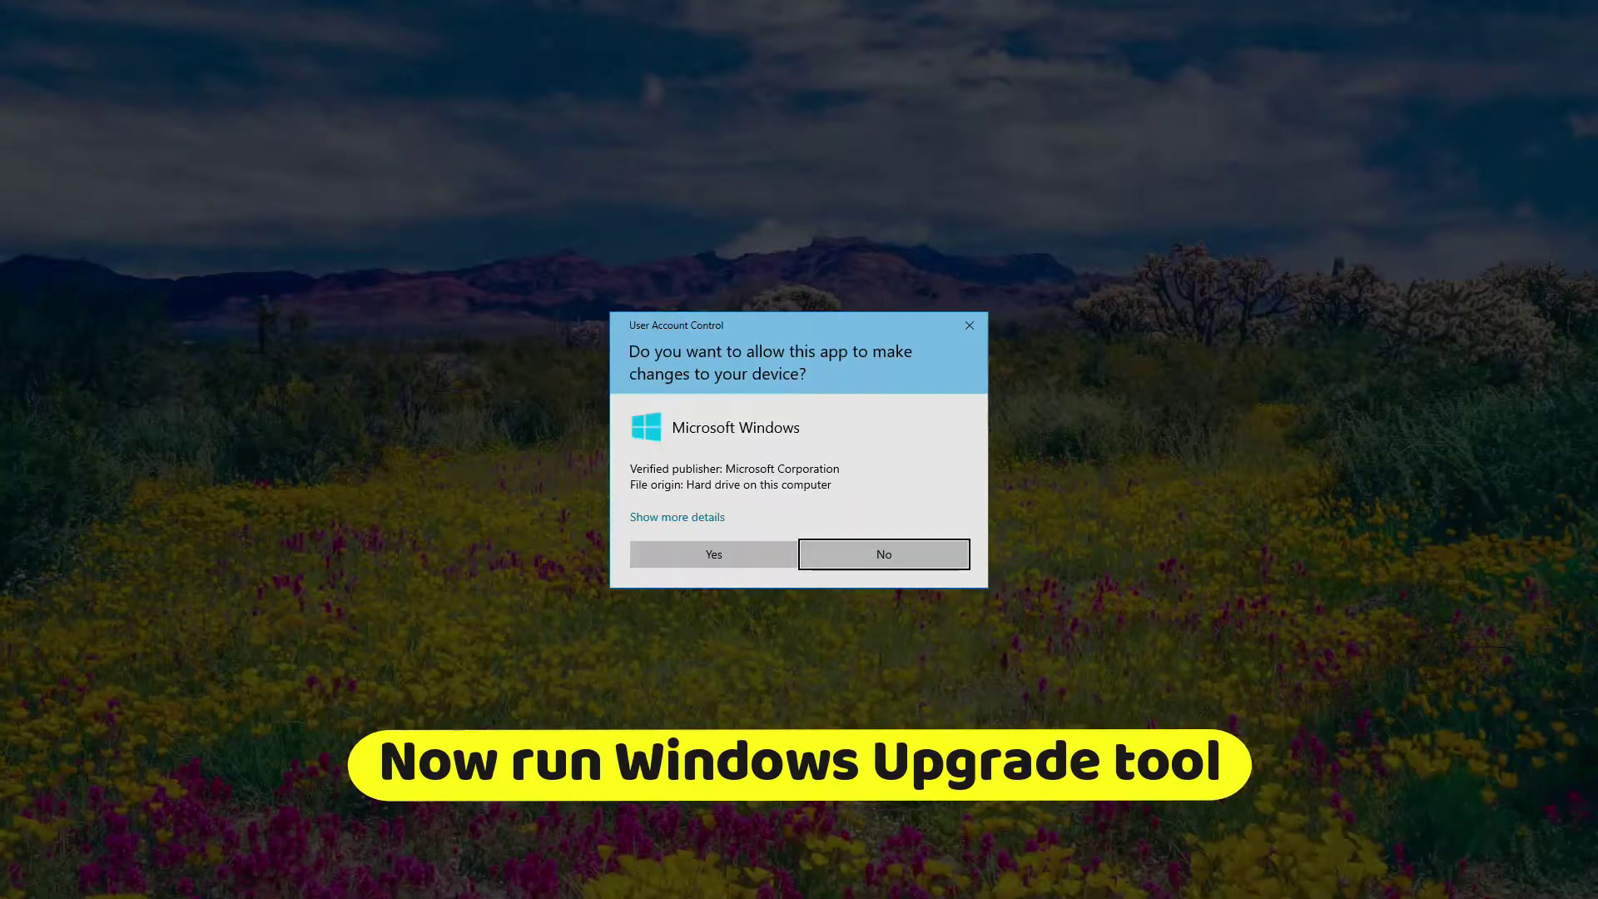
left_click(715, 553)
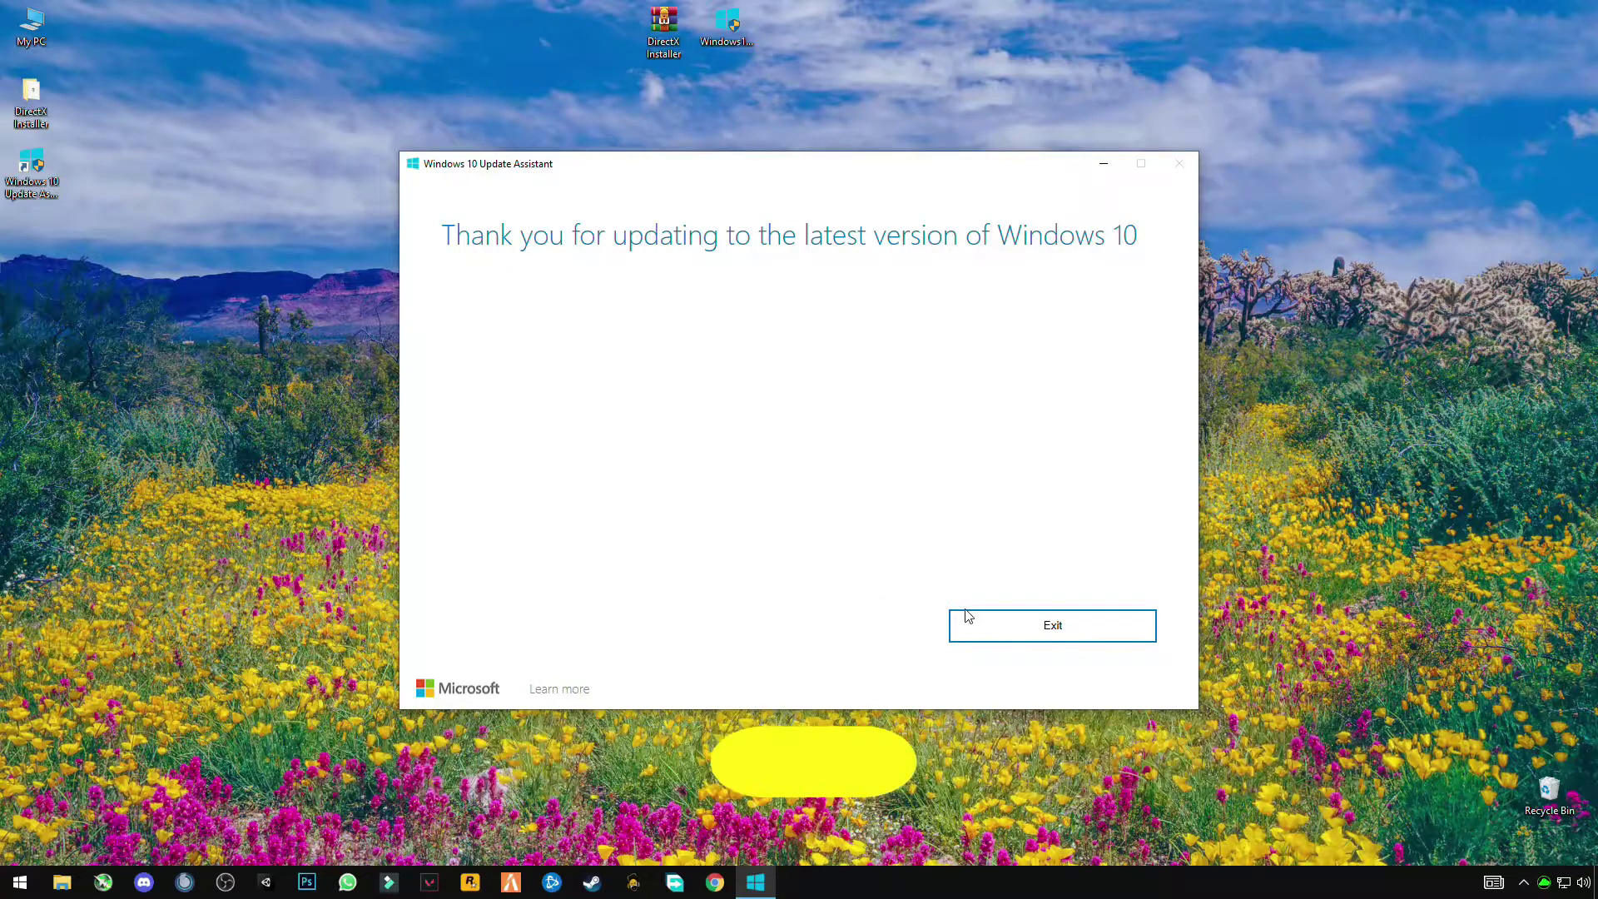
left_click(1032, 630)
Step: Switch the desktop to the next background image
right_click(848, 325)
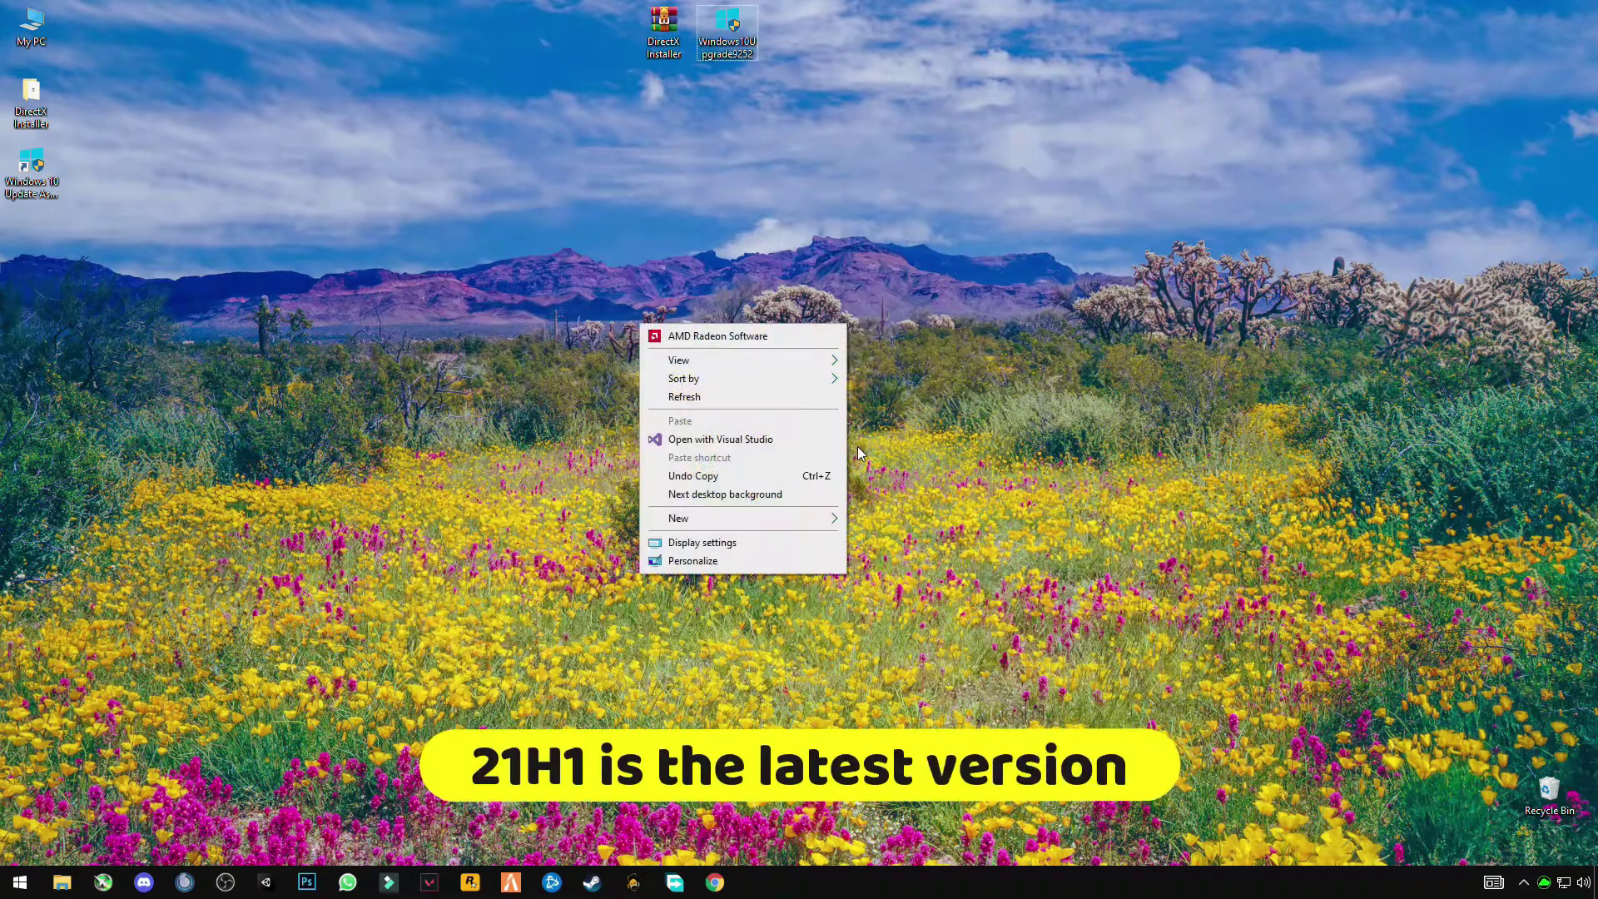
left_click(801, 496)
Step: Check the installed Windows version on the About page of the system settings and close Settings
right_click(567, 491)
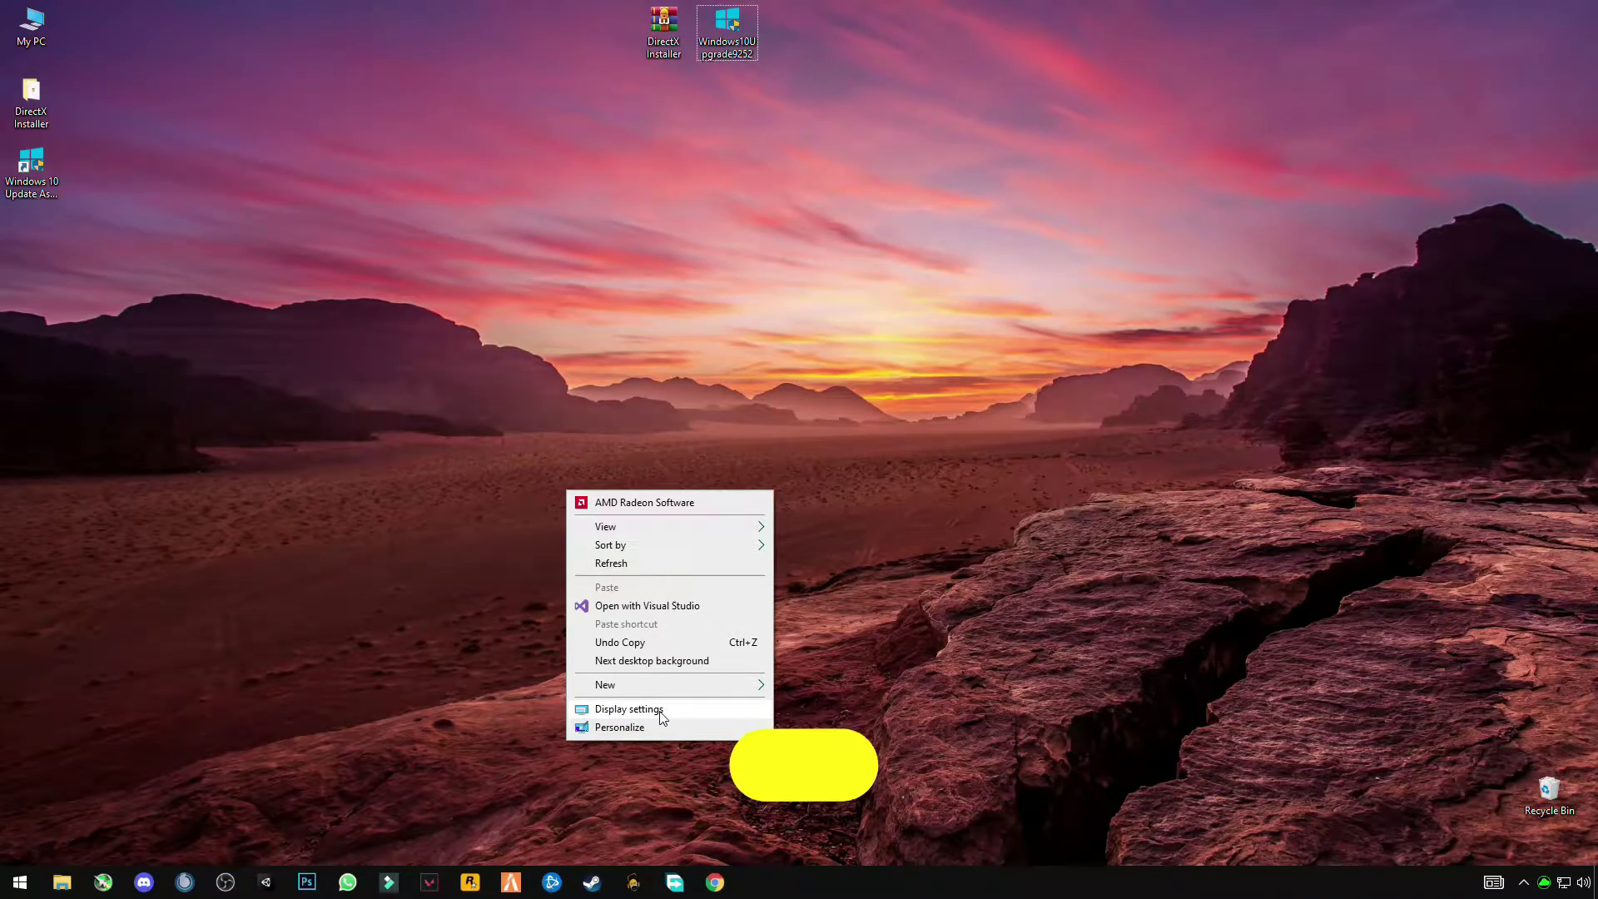
right_click(656, 218)
left_click(746, 434)
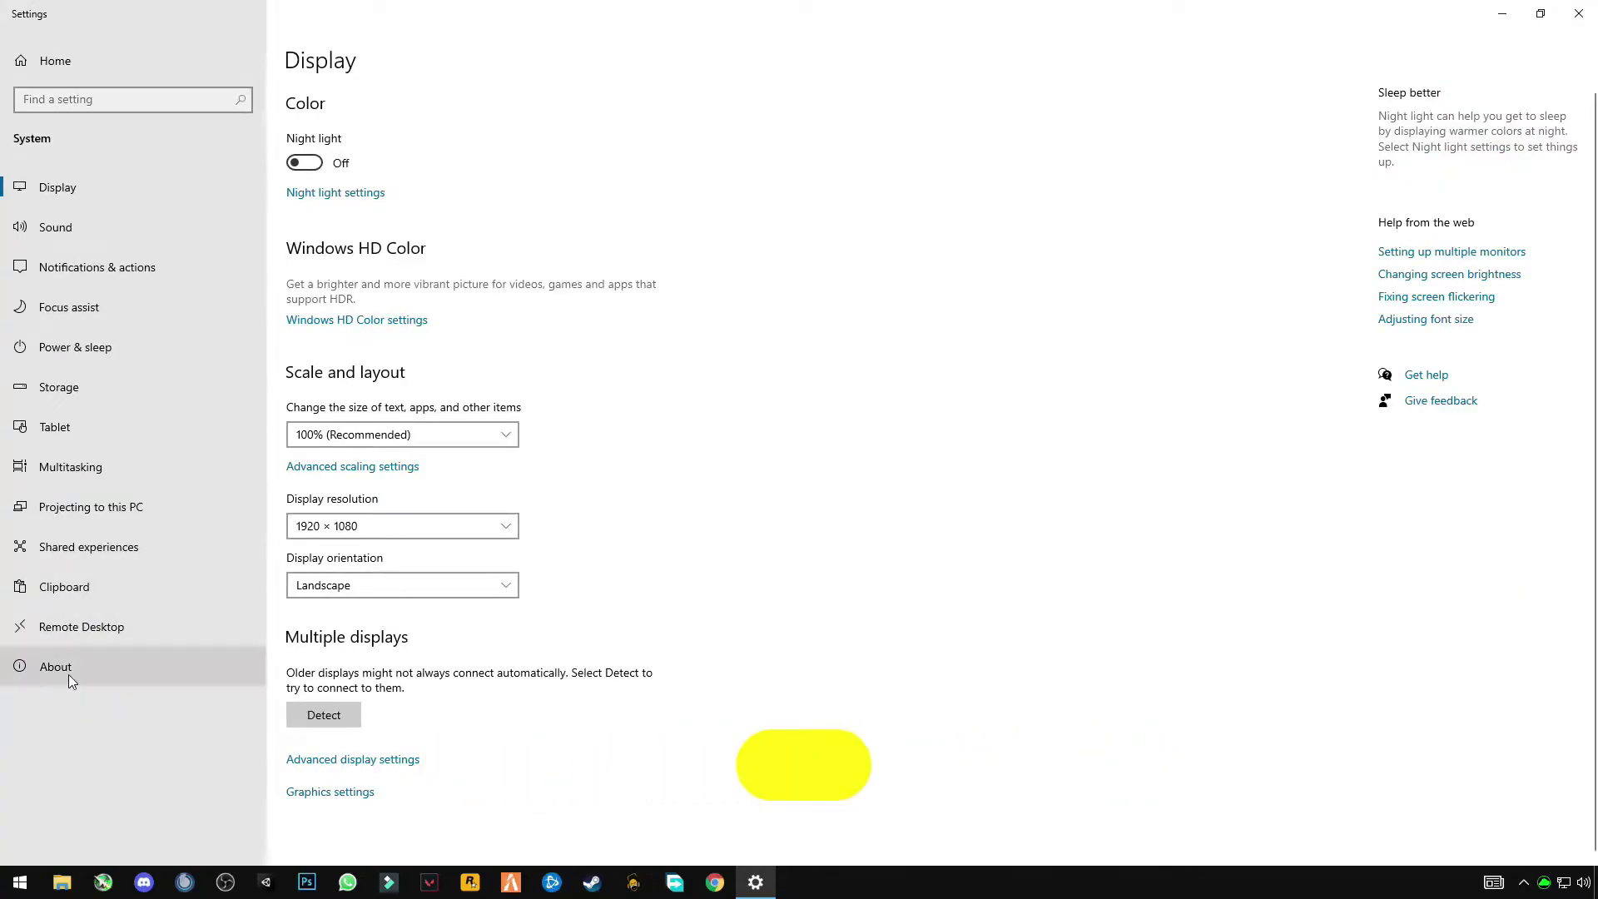
left_click(67, 671)
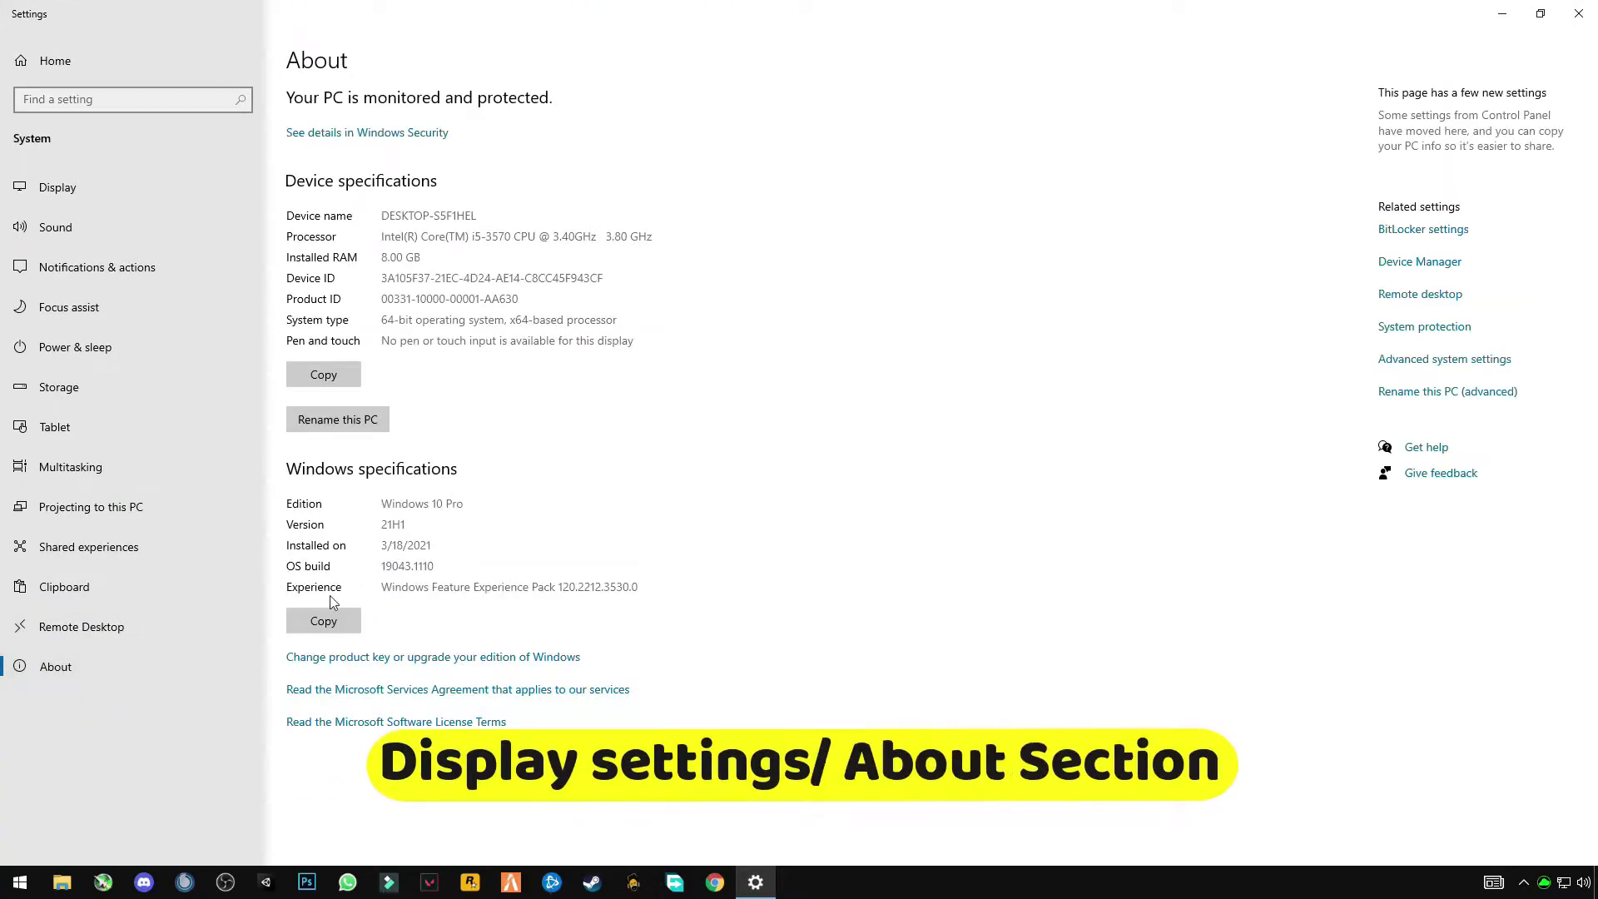
left_click(412, 524)
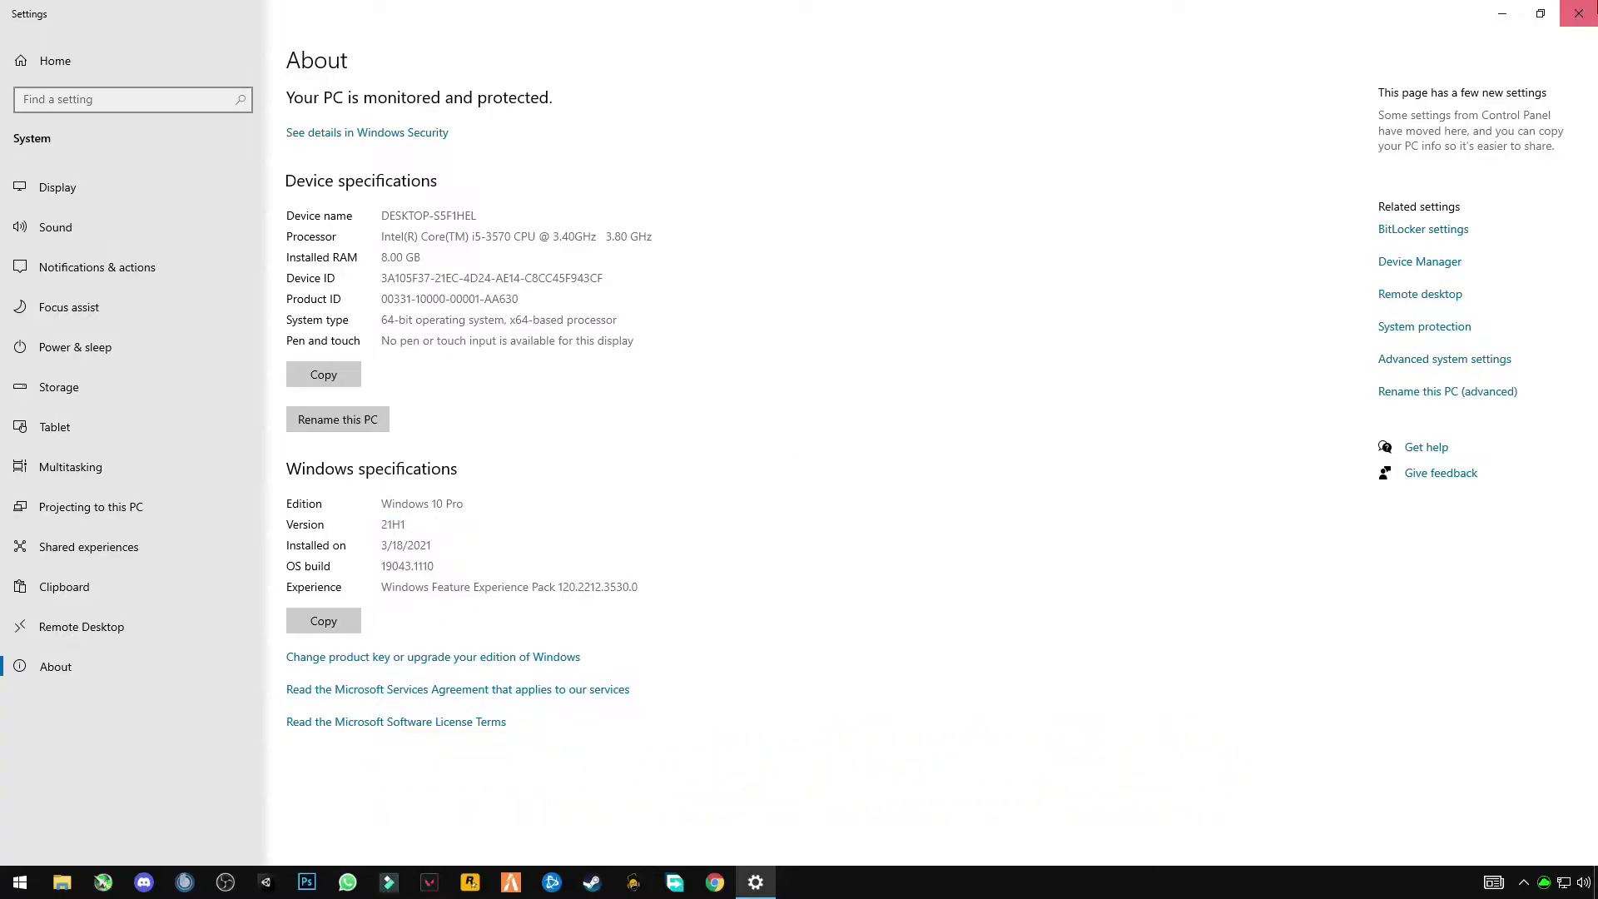
left_click(1579, 14)
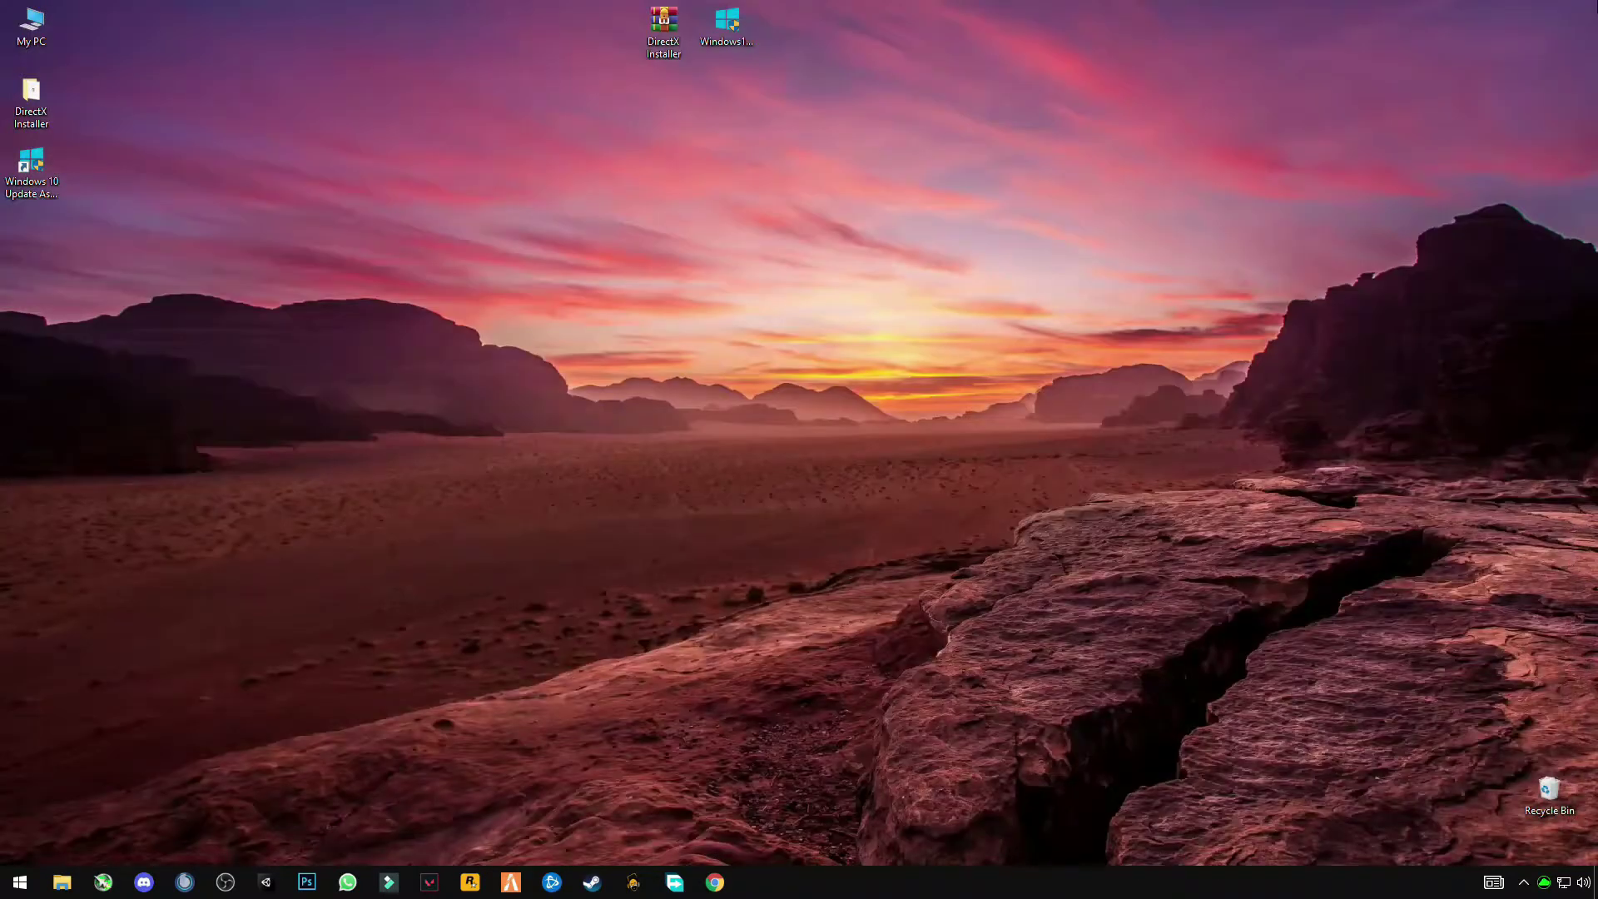
Step: Open the advanced system properties for My PC
right_click(23, 23)
double_click(23, 30)
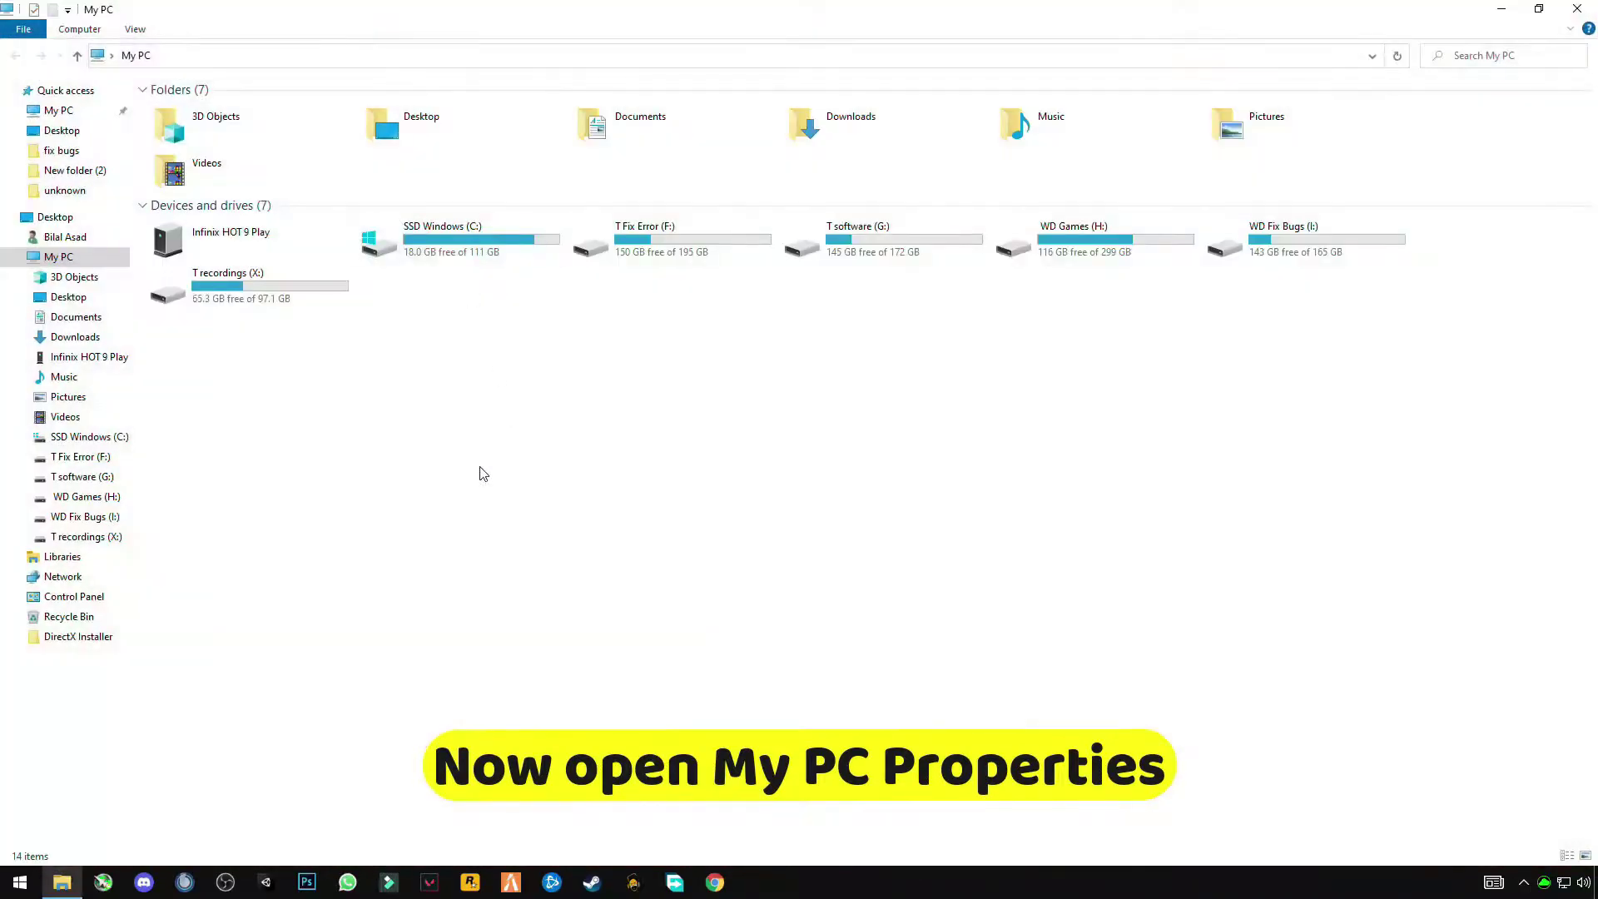
right_click(454, 512)
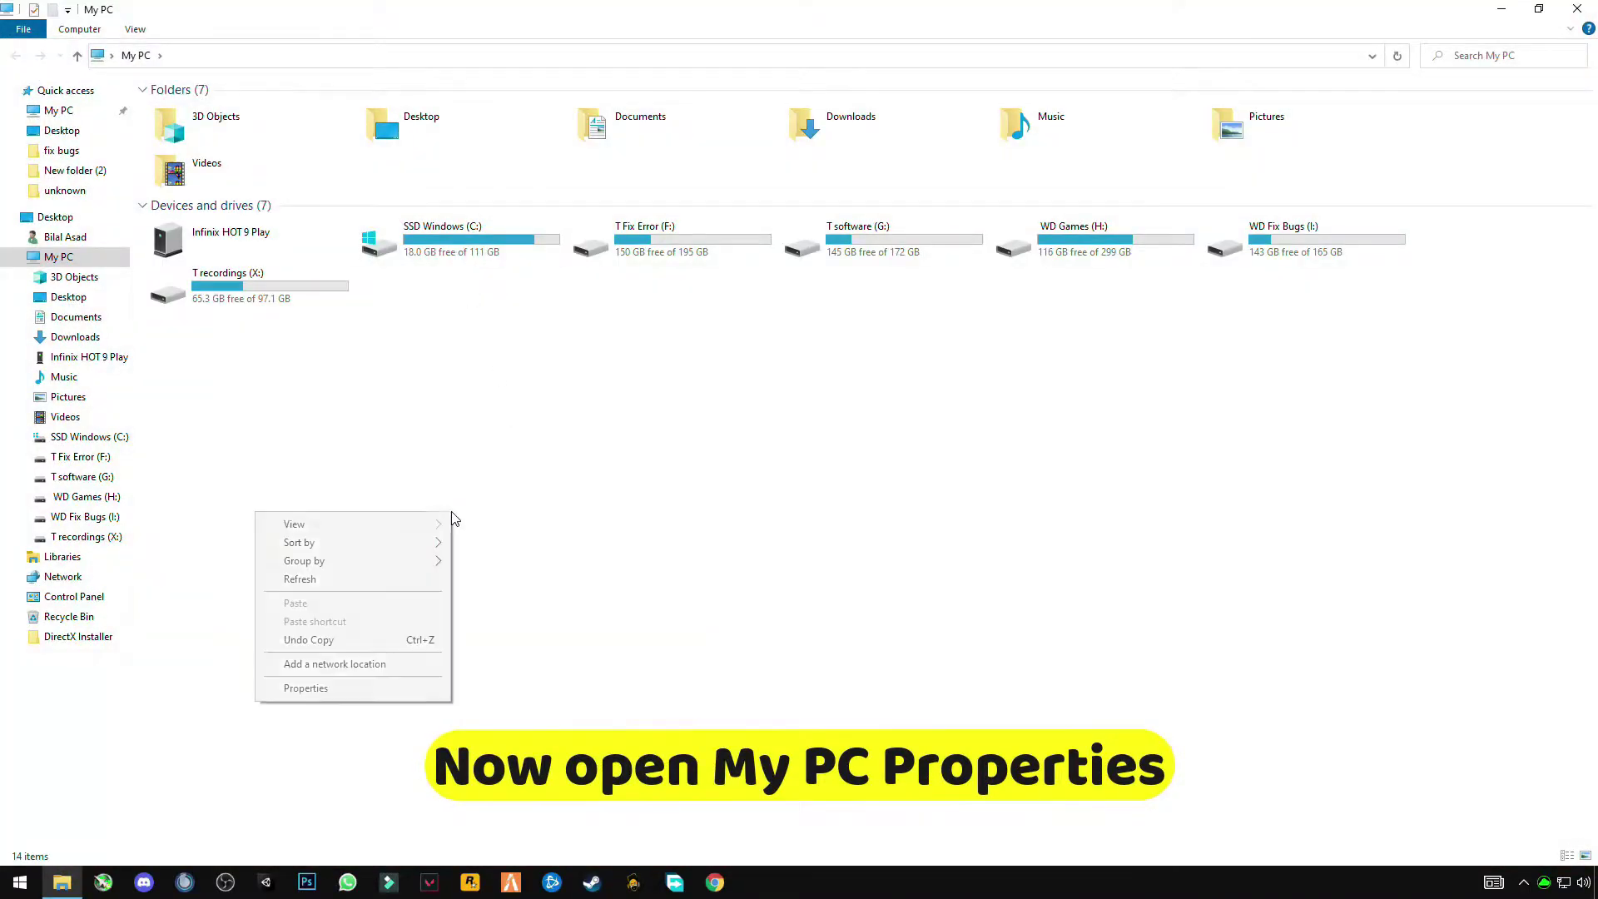
left_click(325, 689)
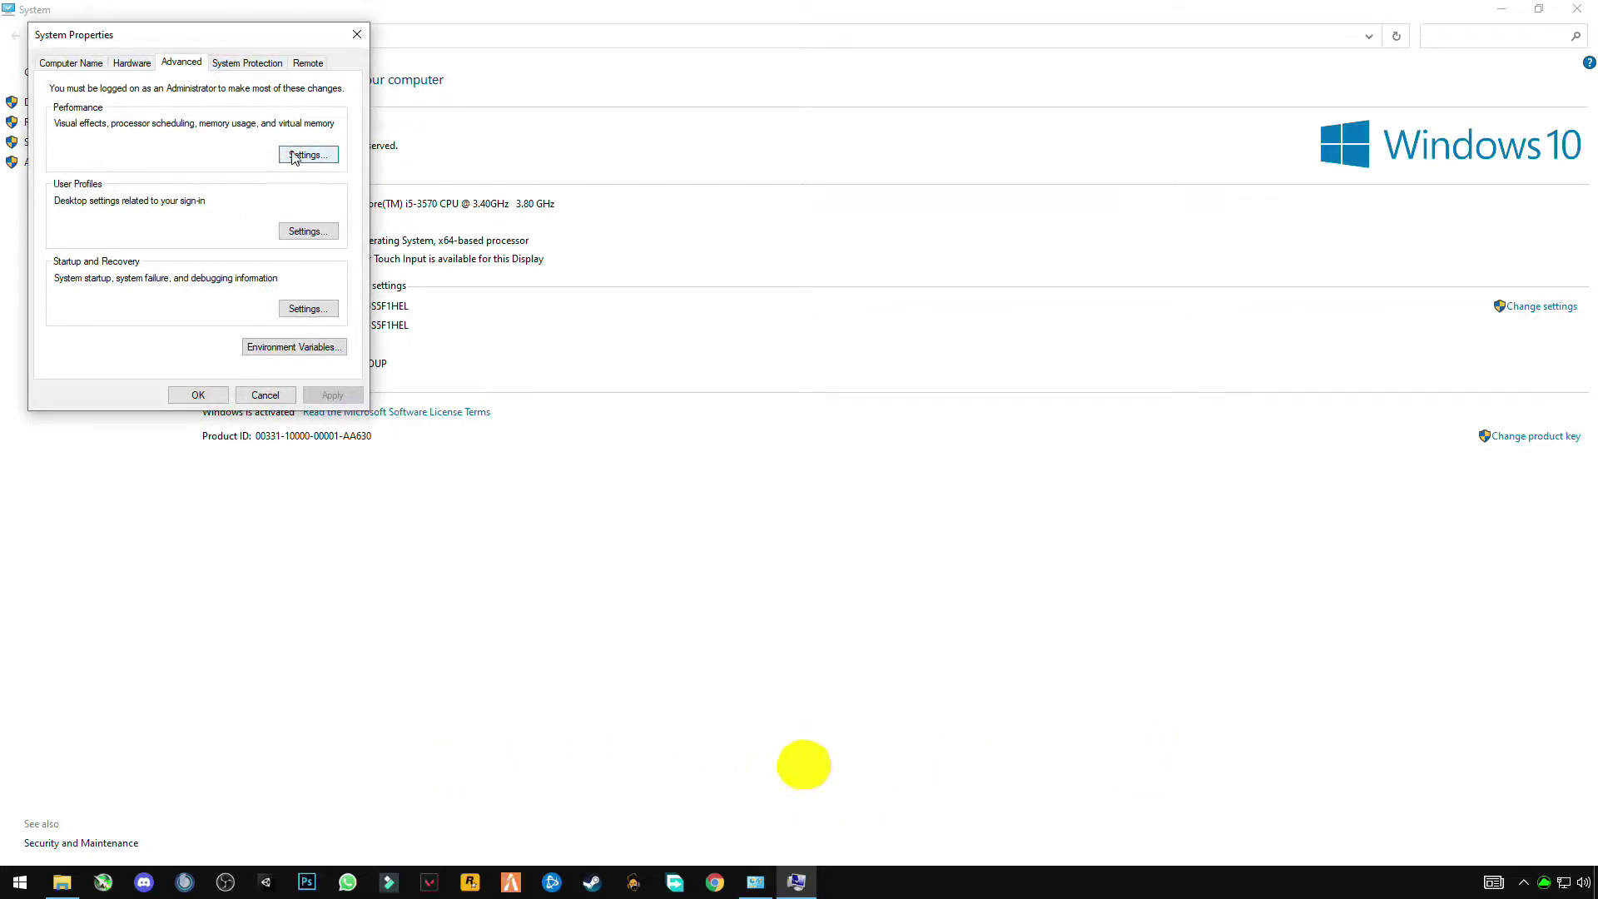
Step: Set the Windows visual effects to Adjust for best performance, apply the change, and close the system windows
left_click(308, 155)
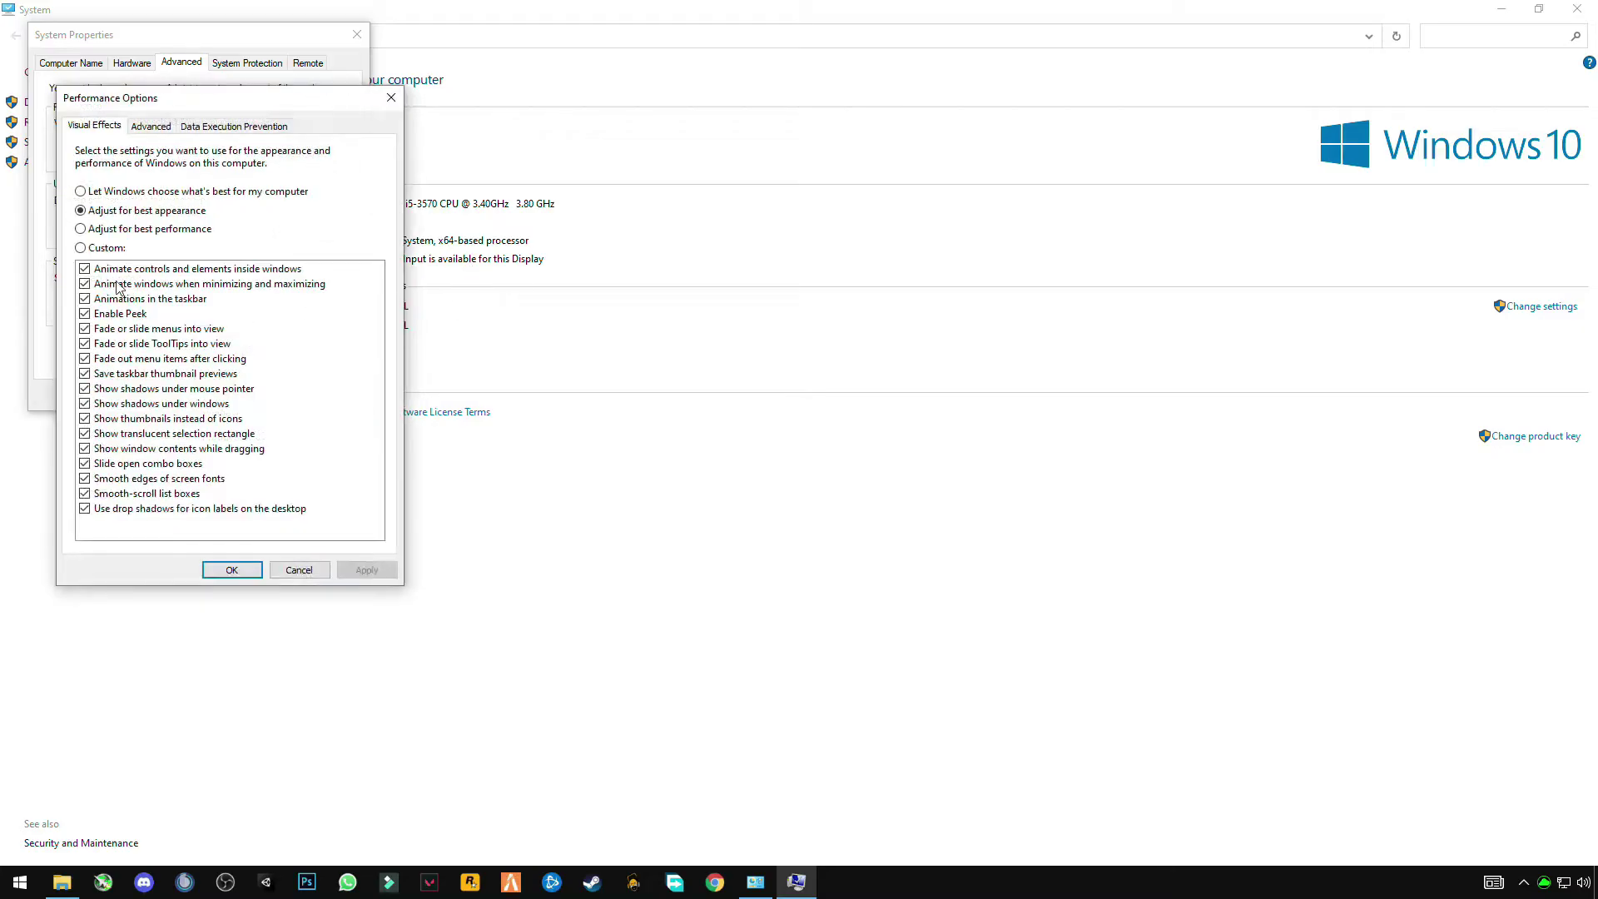
left_click(106, 230)
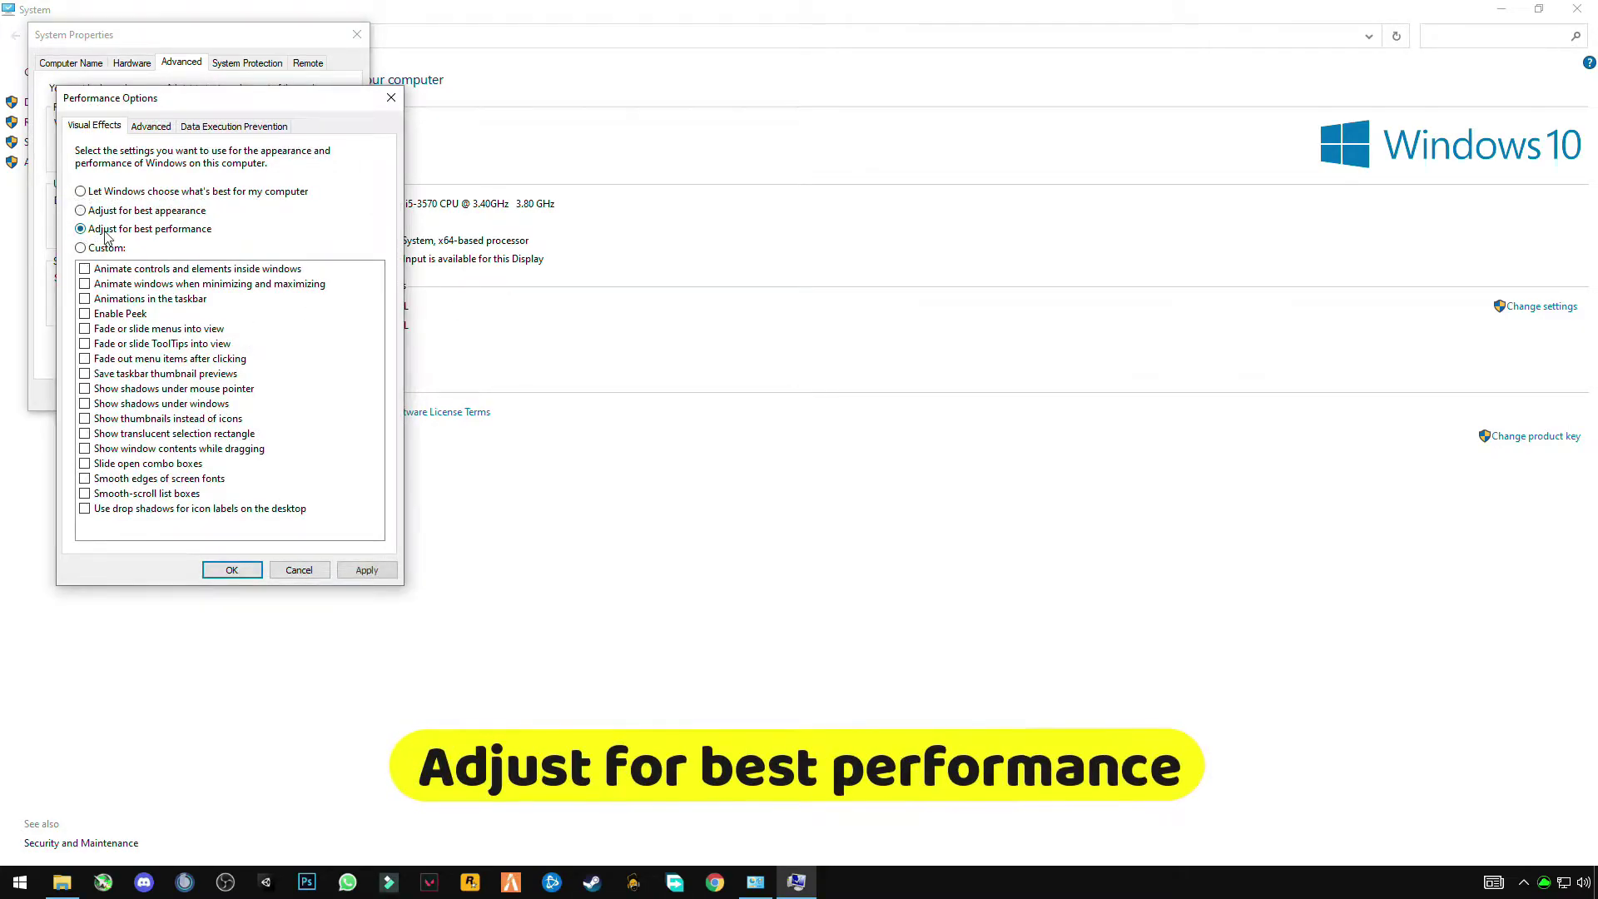
left_click(367, 573)
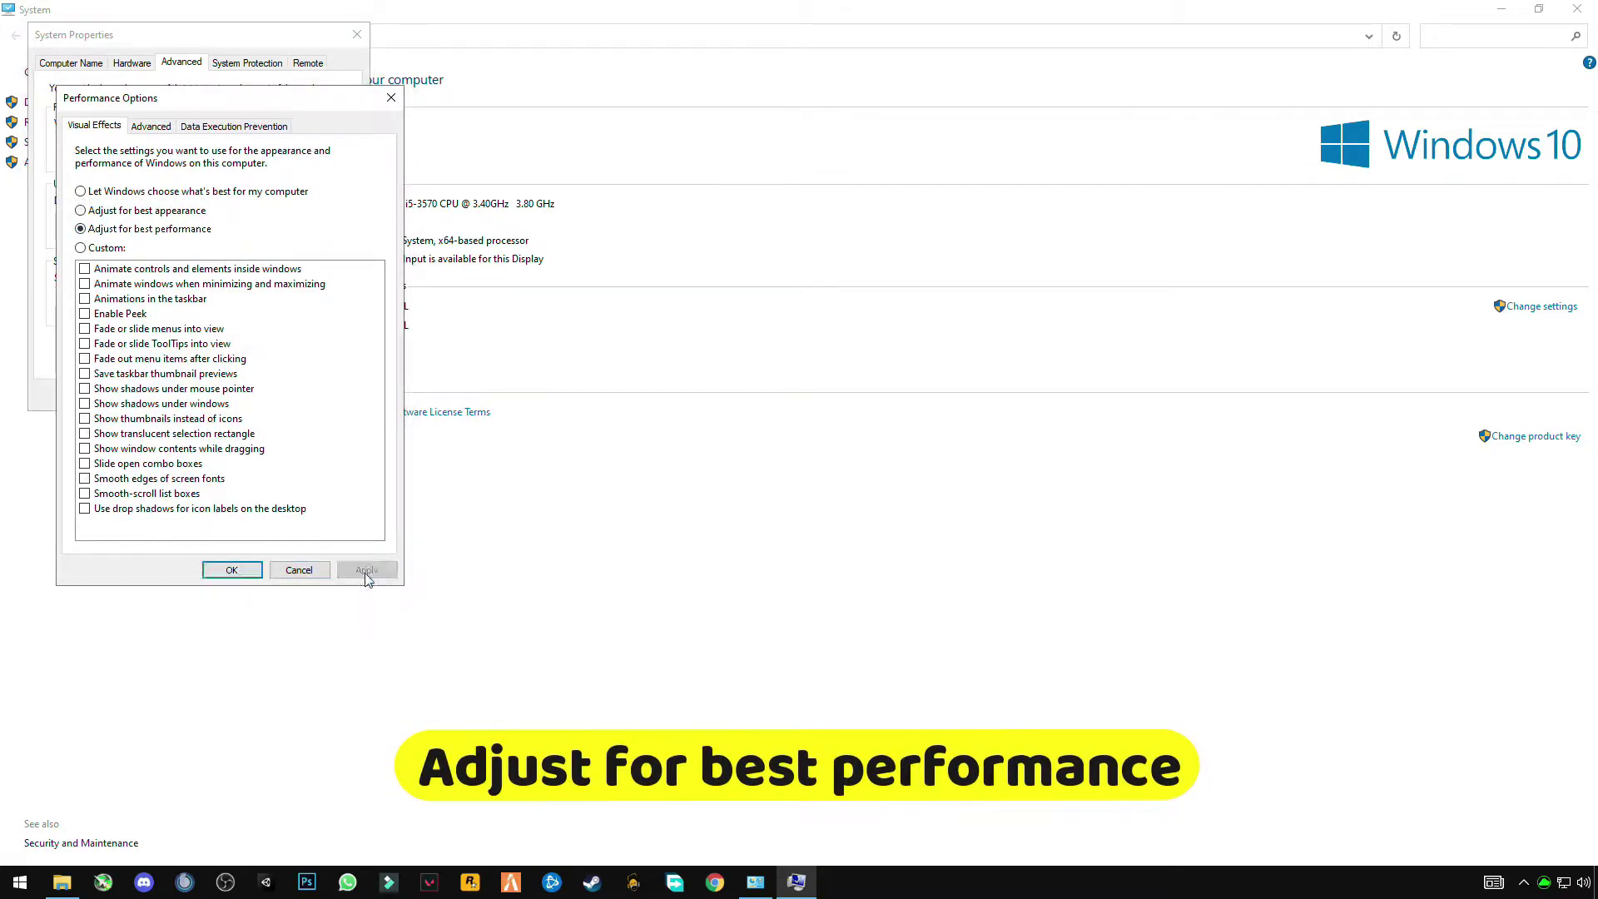
left_click(232, 571)
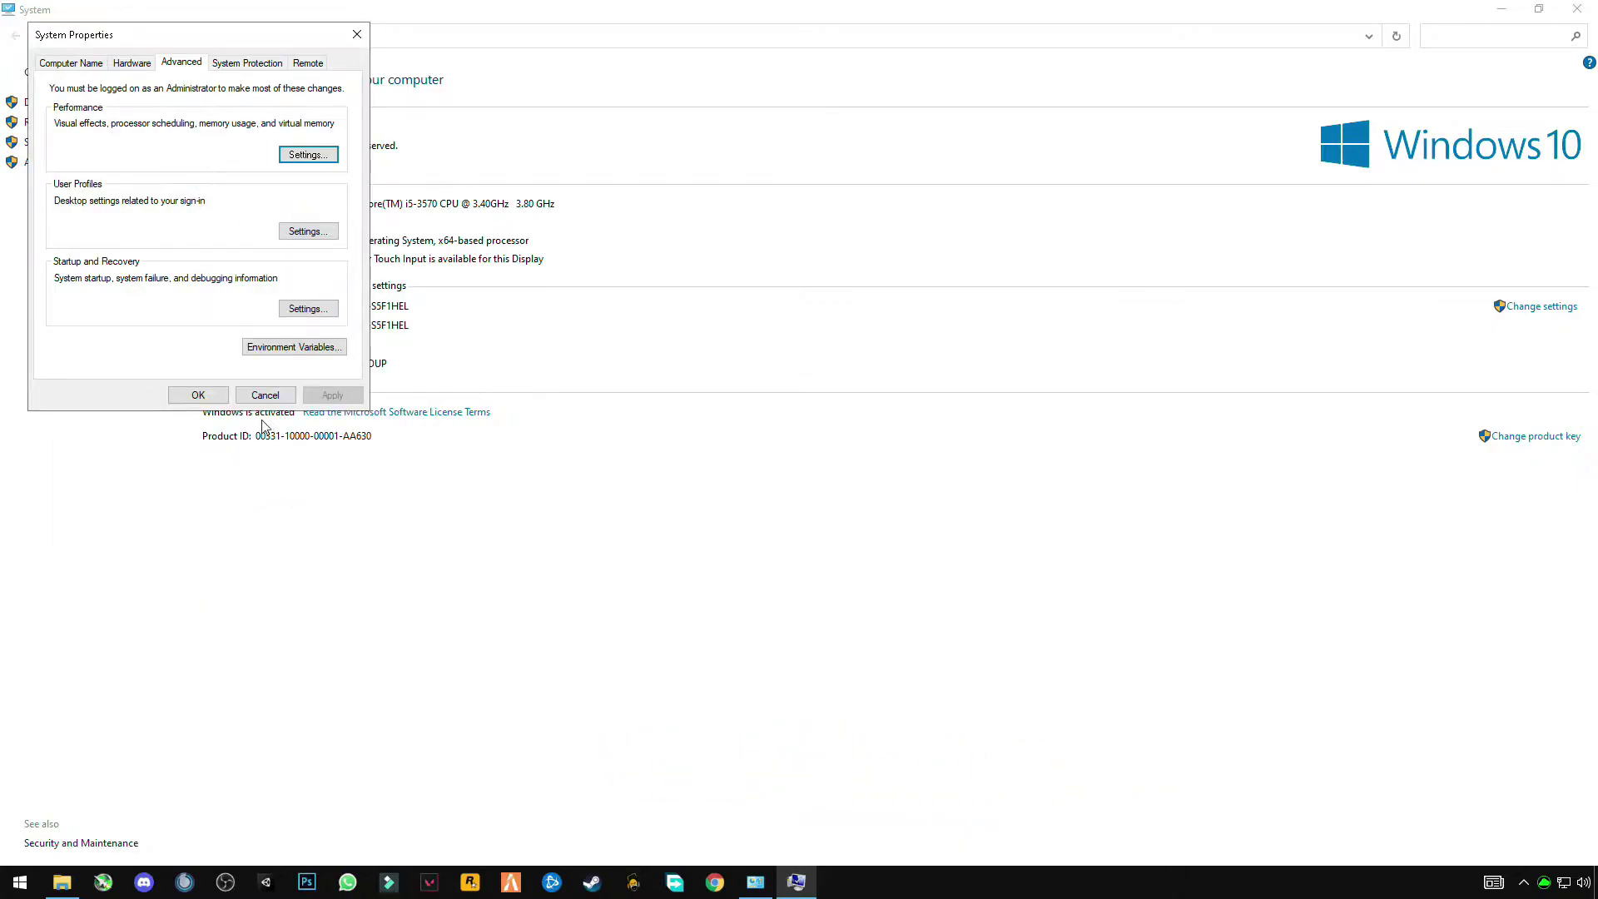
left_click(204, 396)
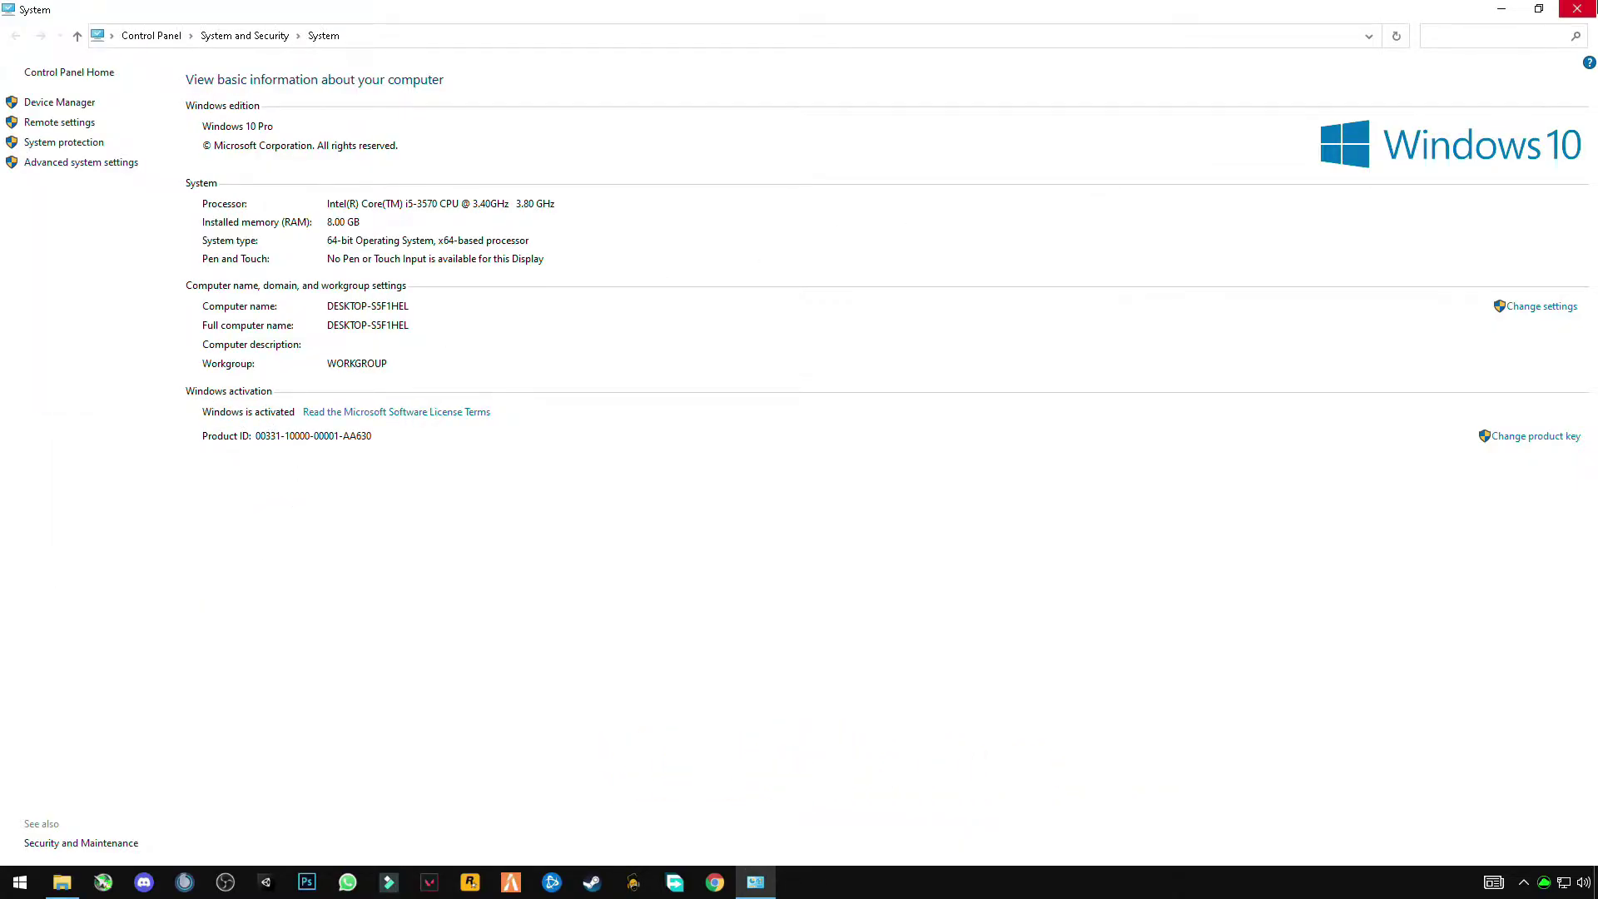
left_click(1594, 5)
left_click(1594, 5)
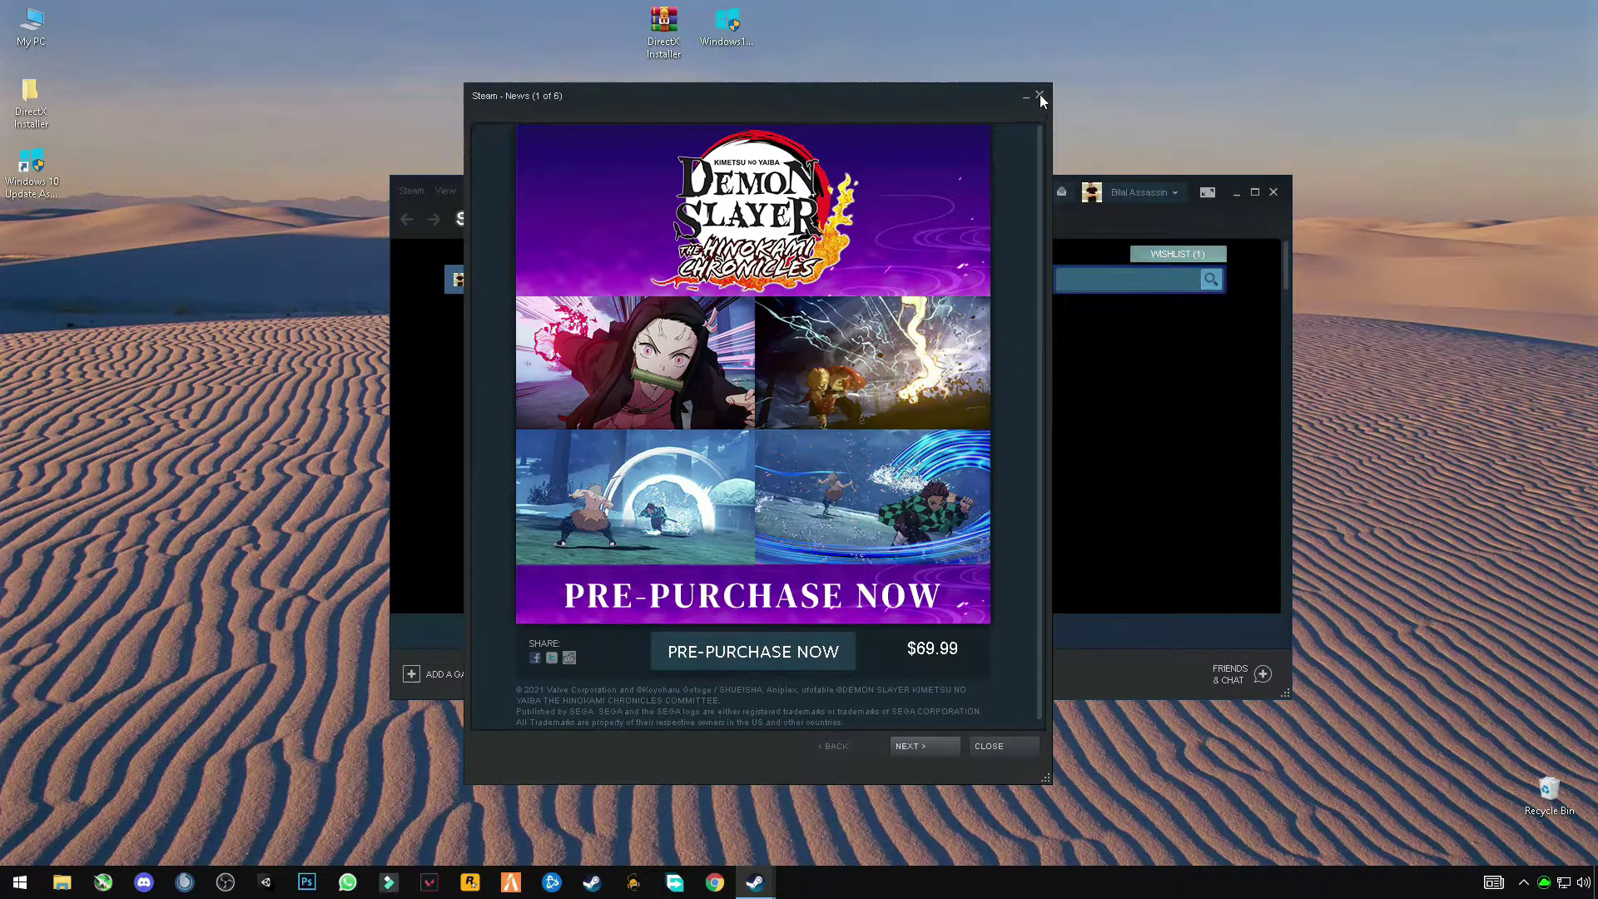
Step: Close the Steam news window to reveal the store
left_click(1040, 97)
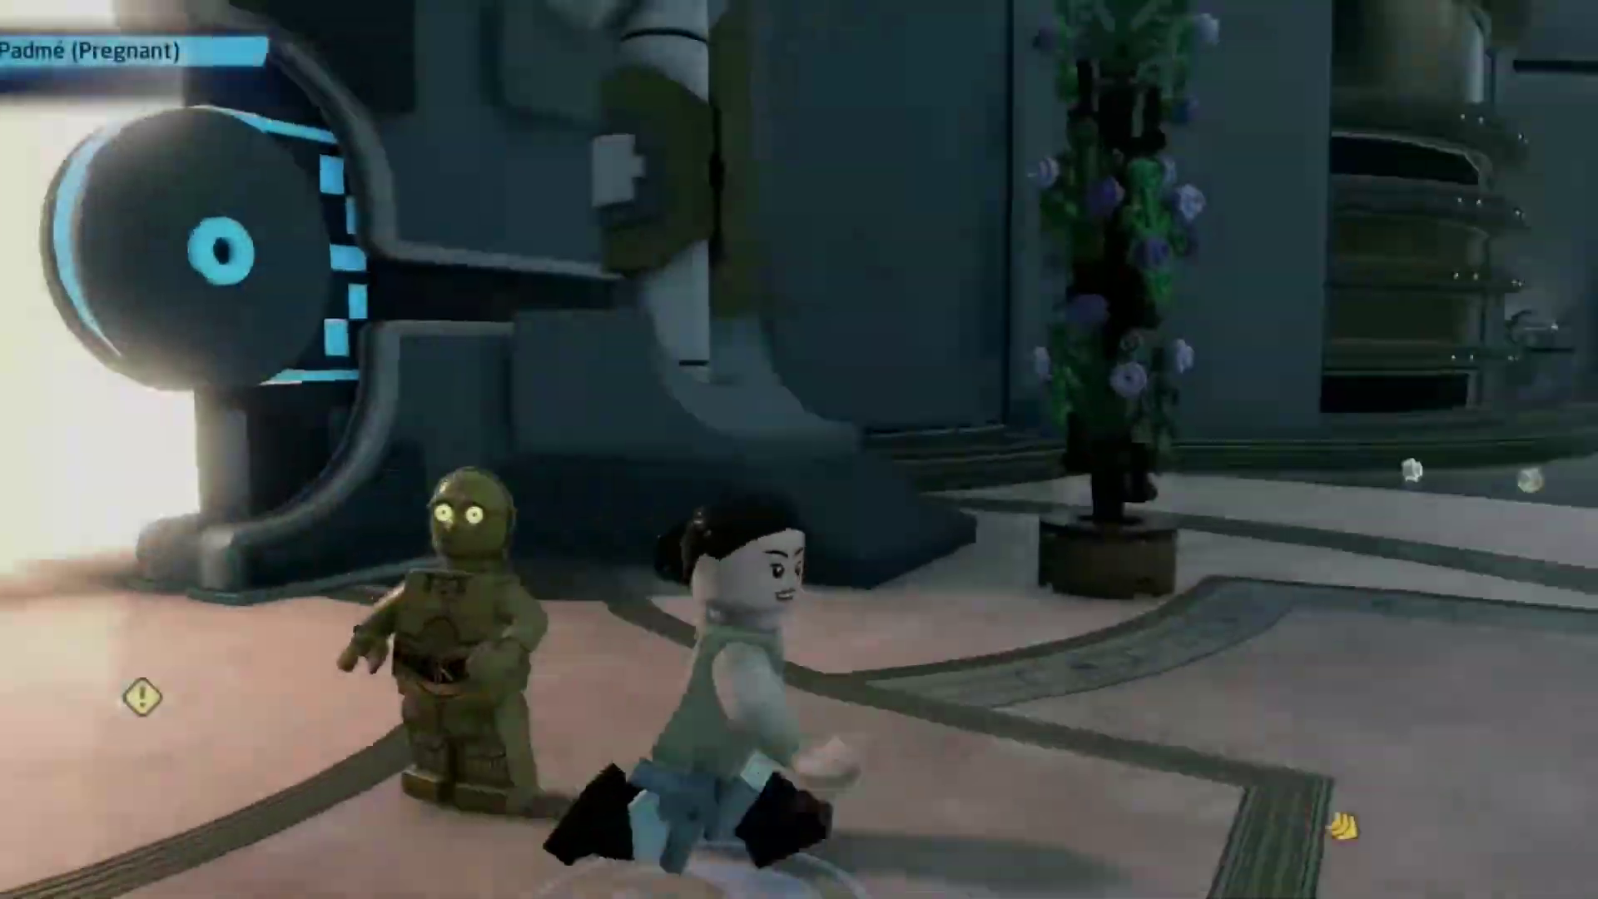
key("w")
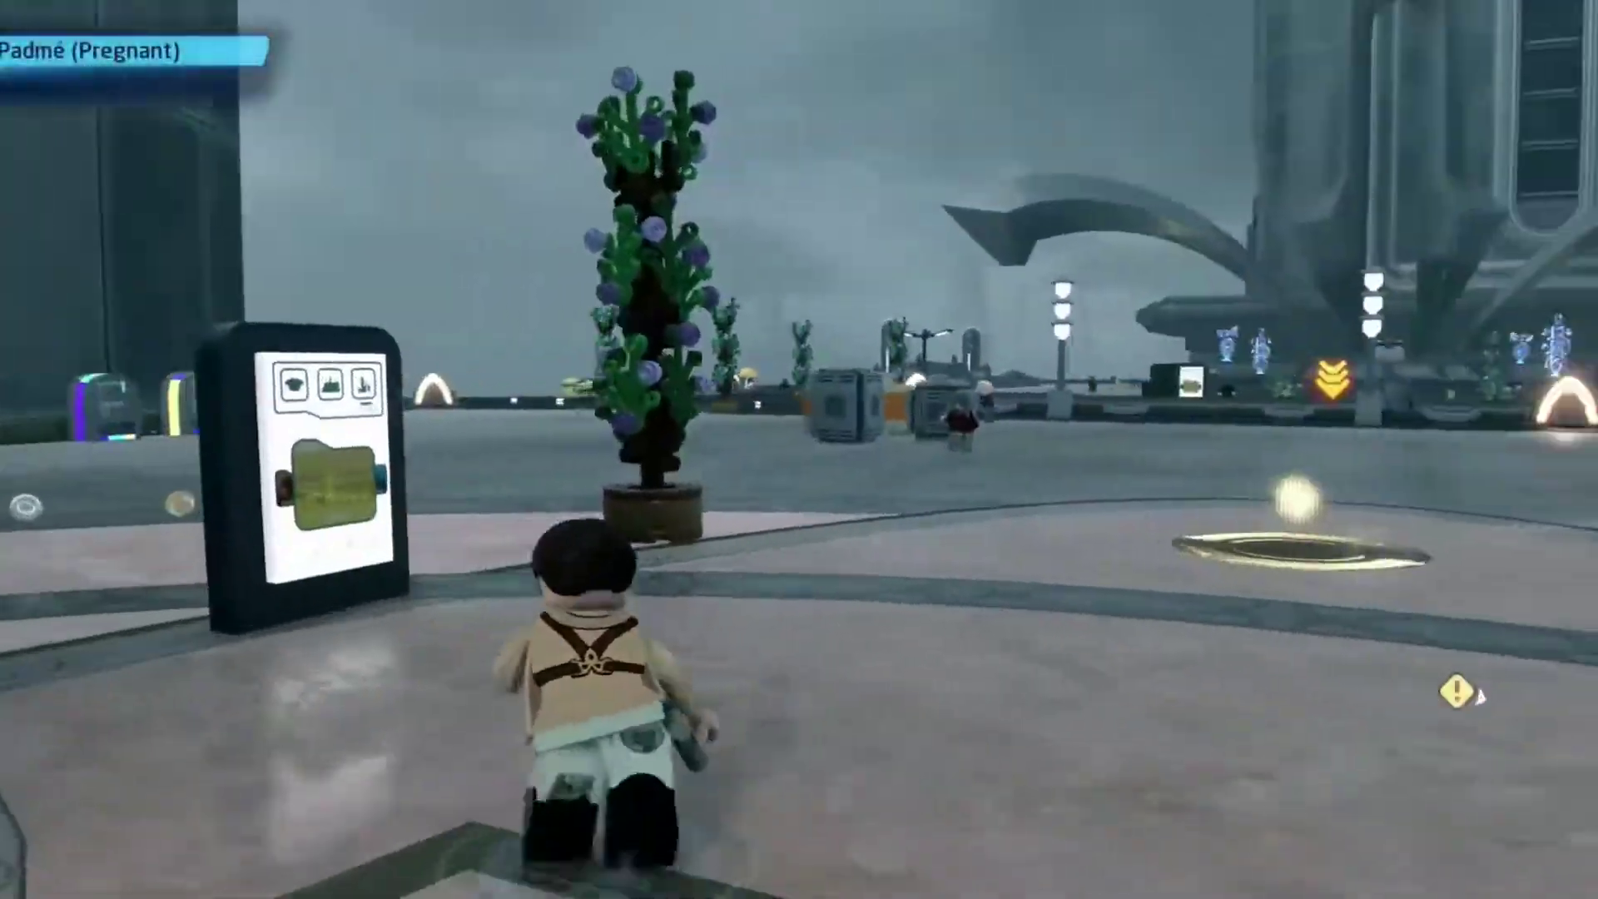
key("w")
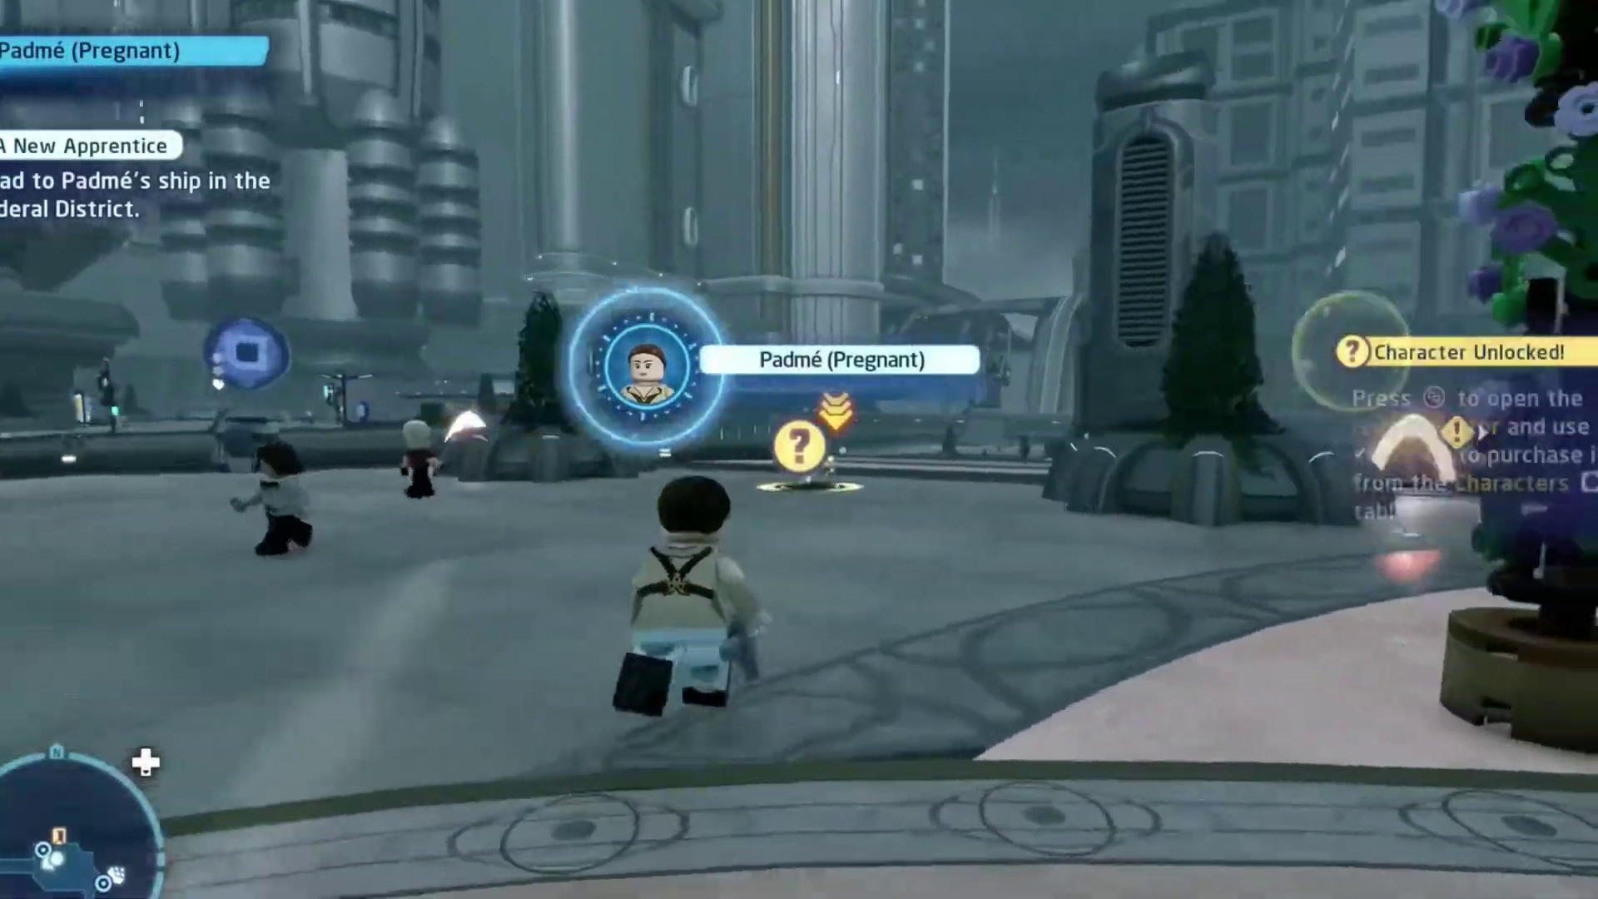
key("w")
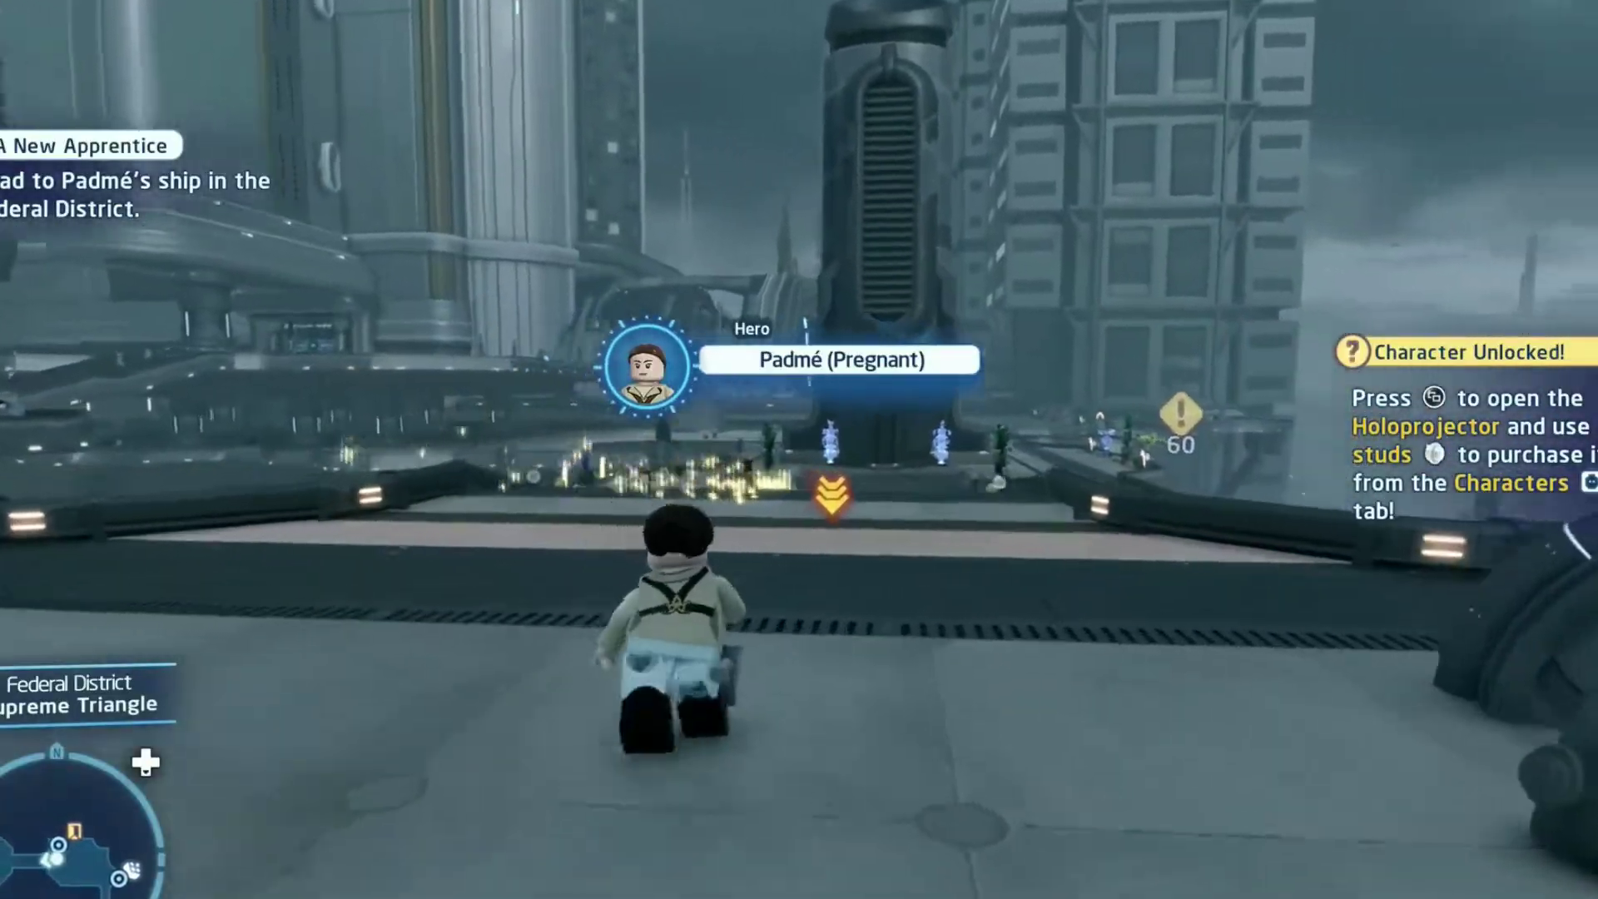
key("w")
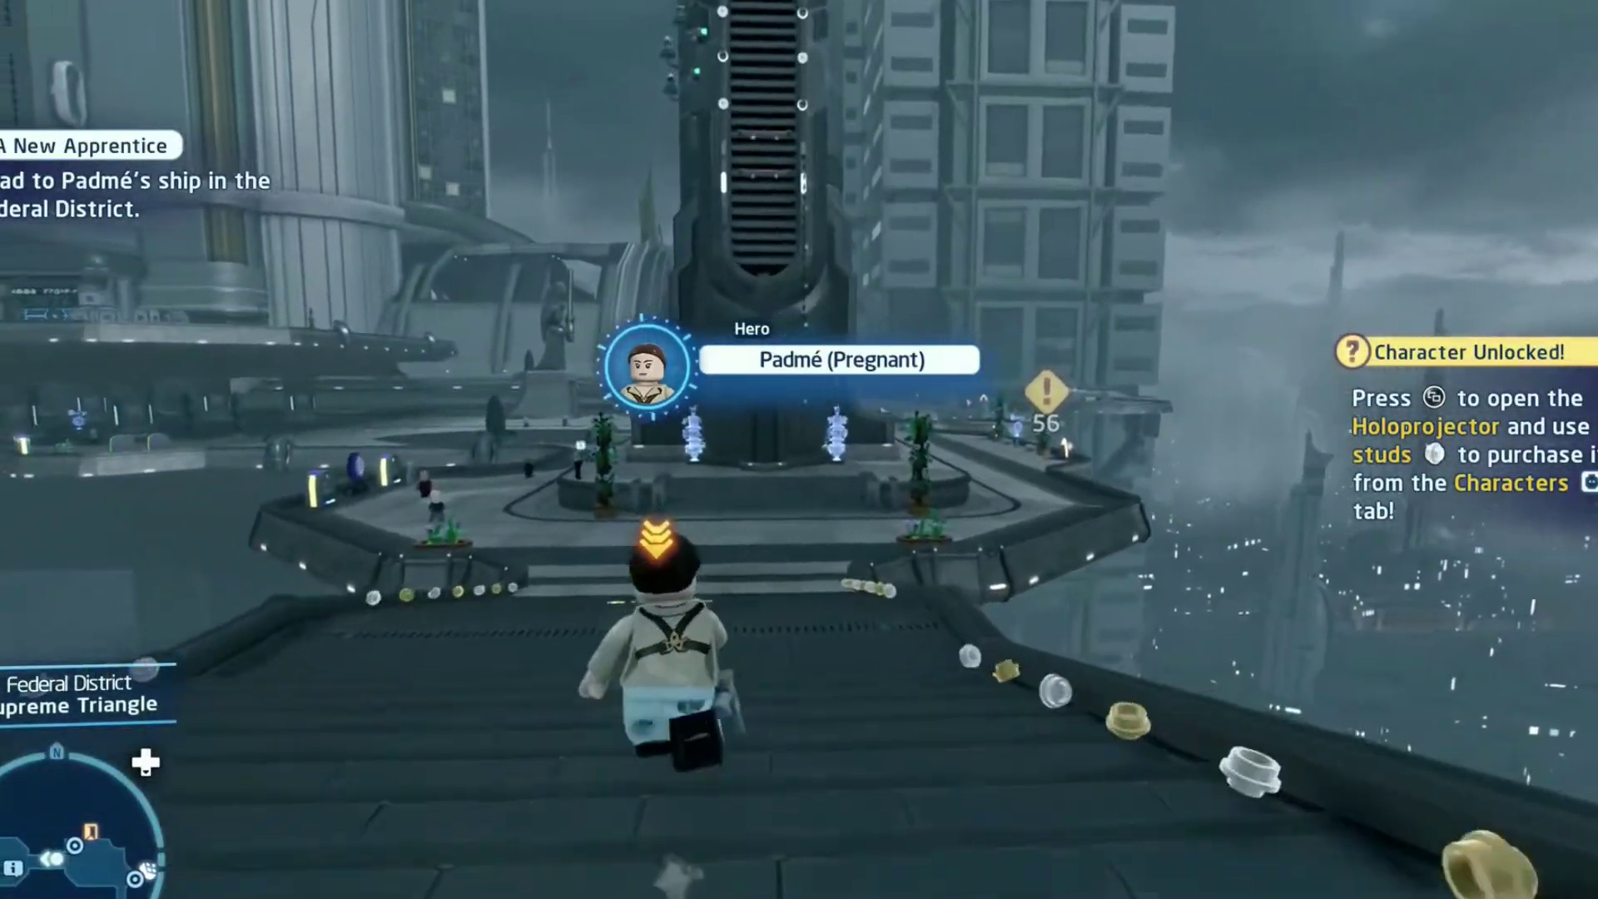
key("w")
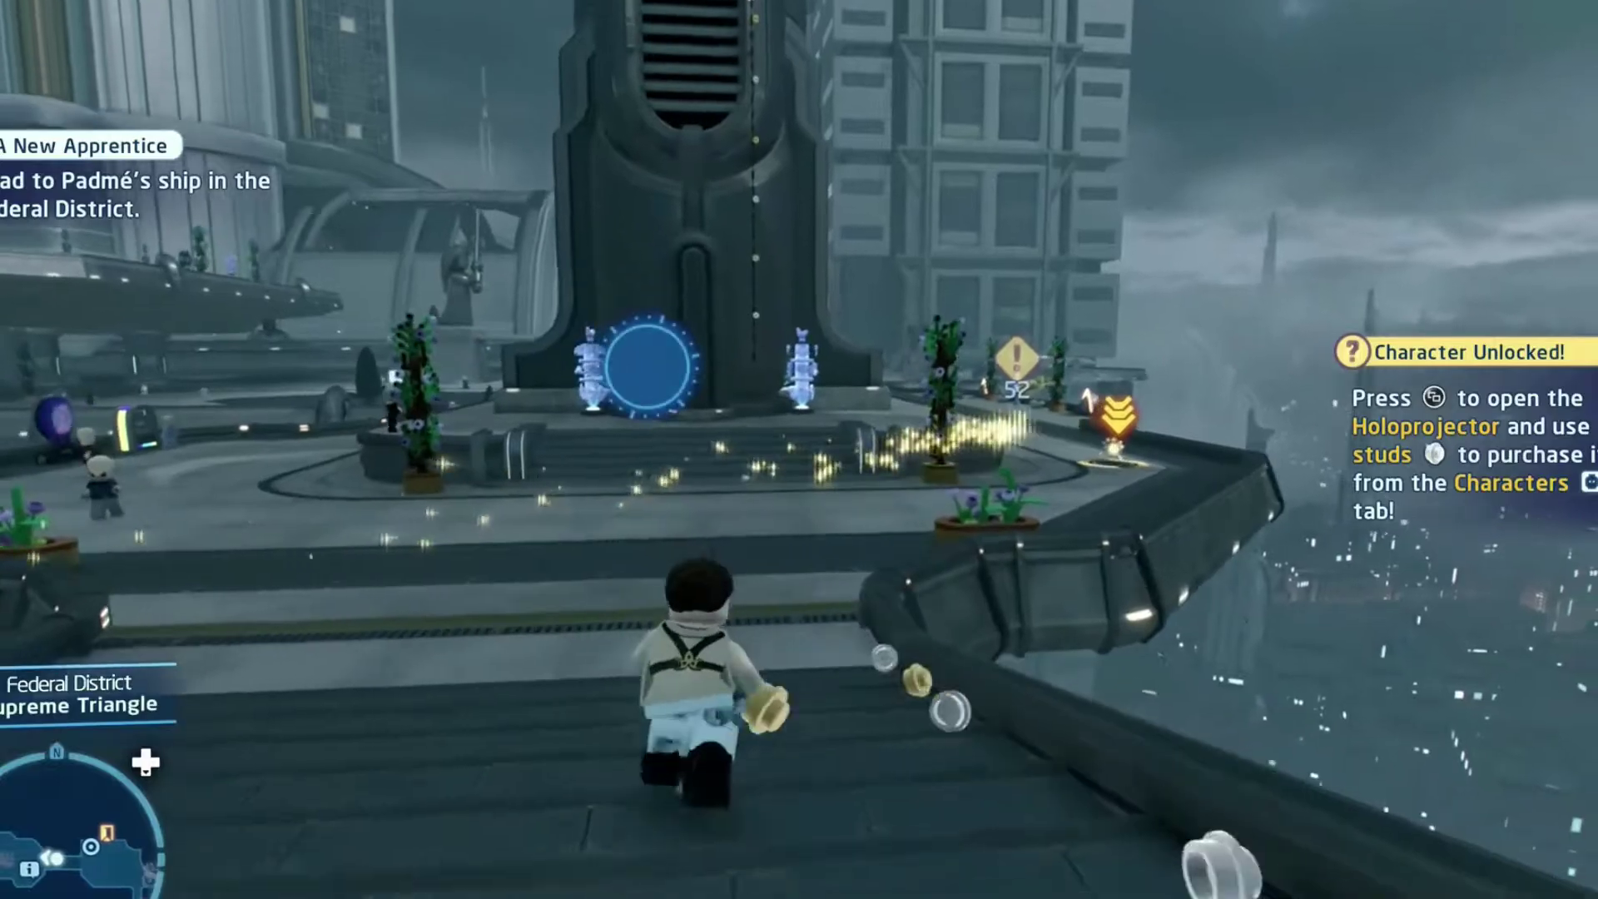
key("w")
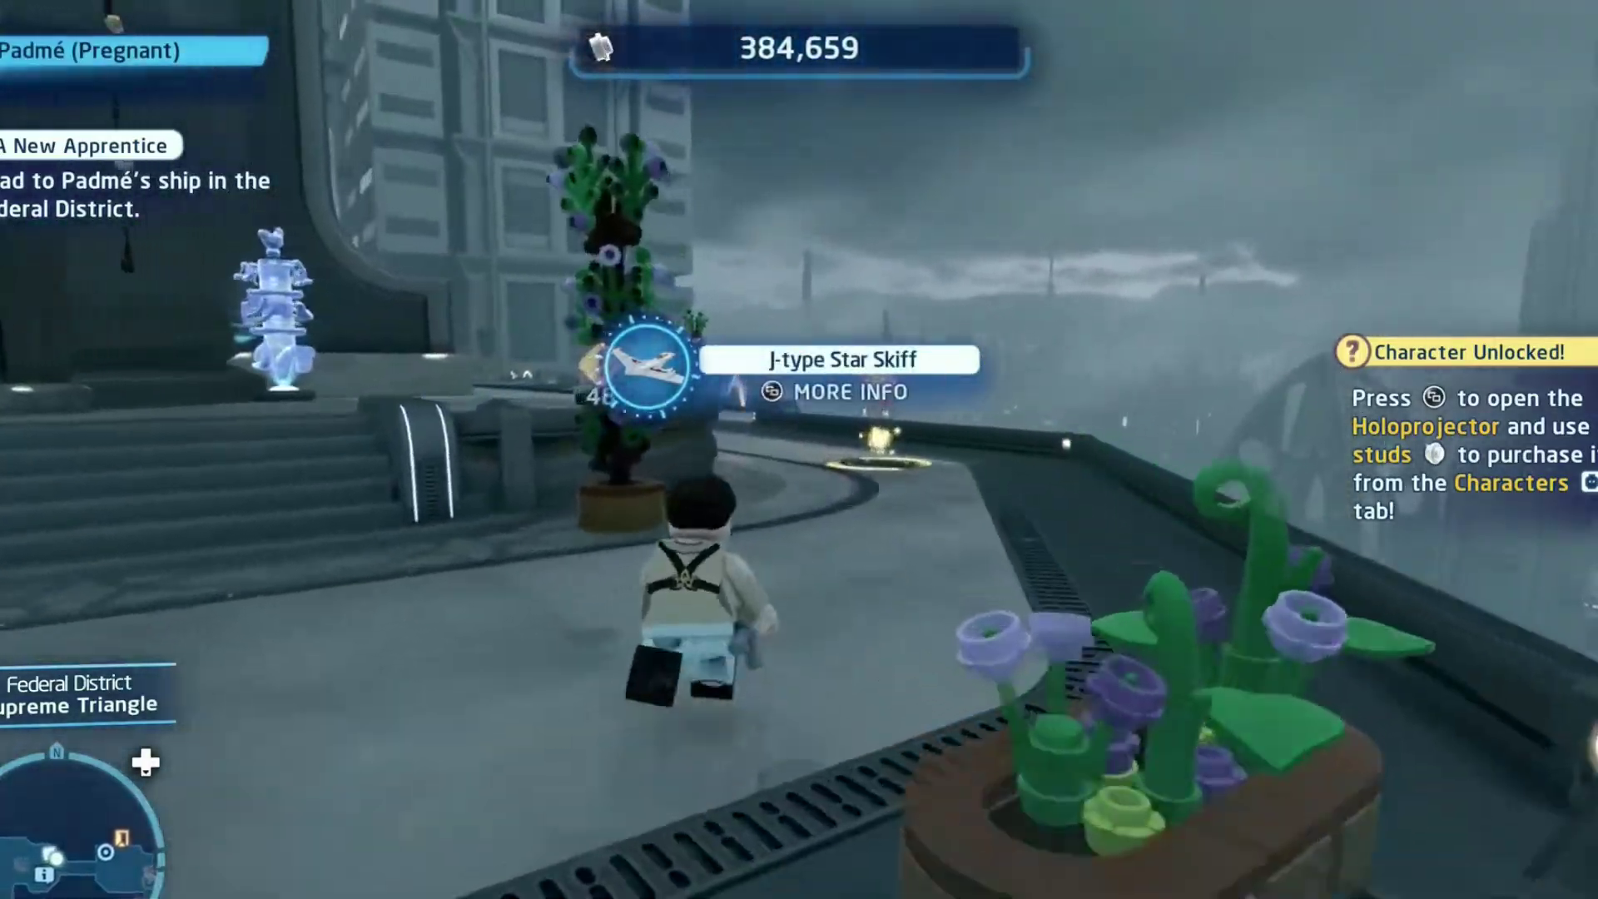
key("w")
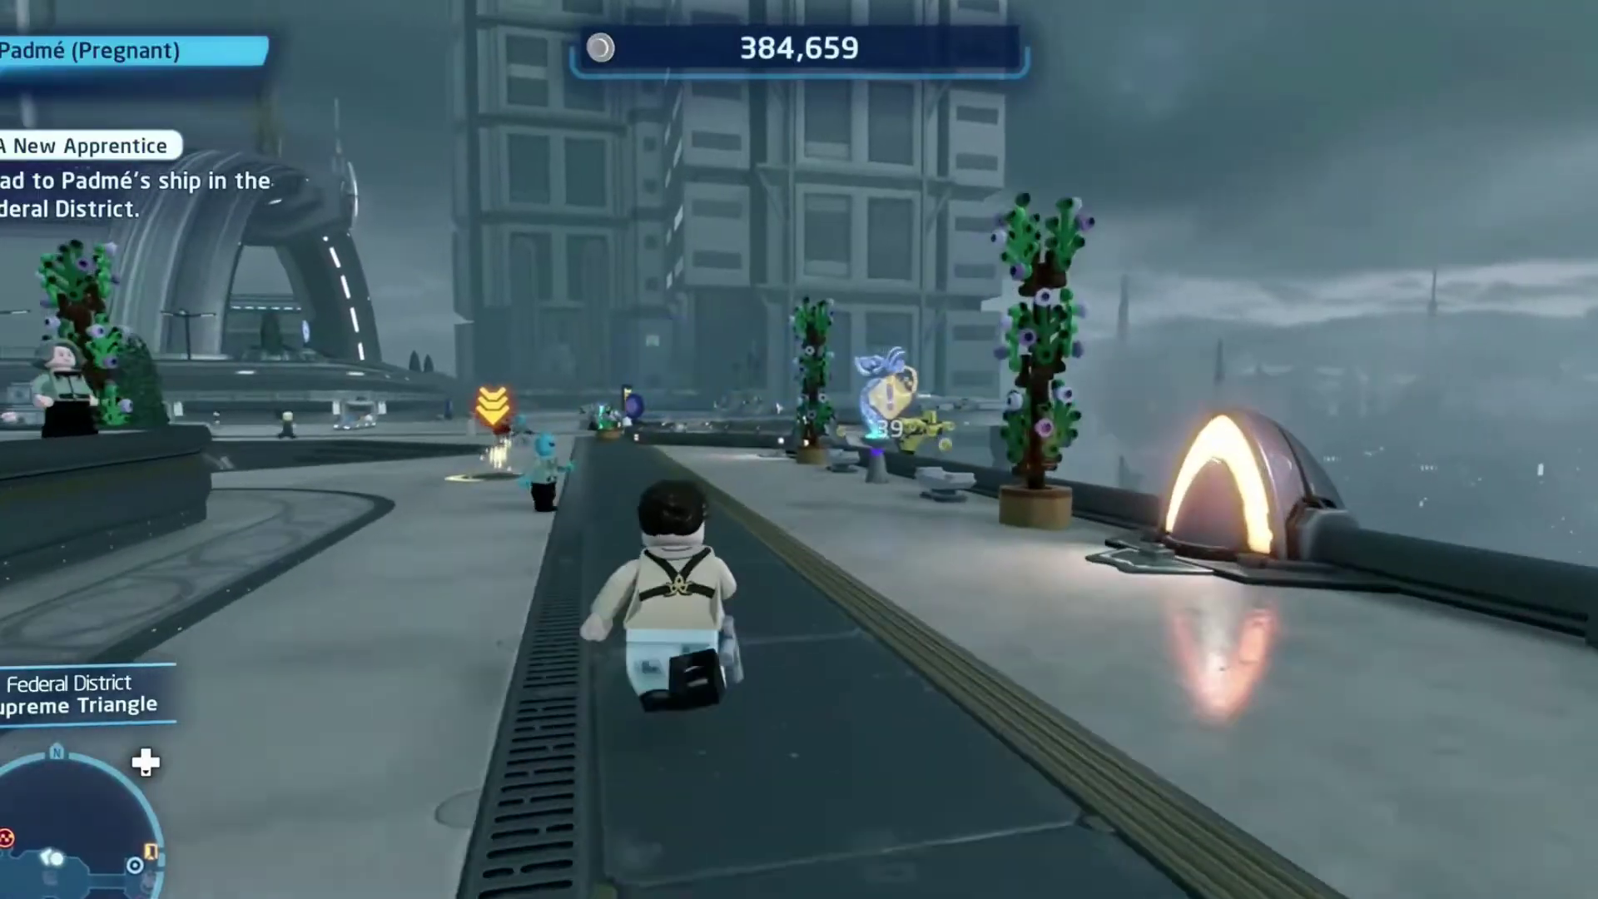
Step: Run the character along the Federal District walkway into Core Square, following the objective markers
key("w")
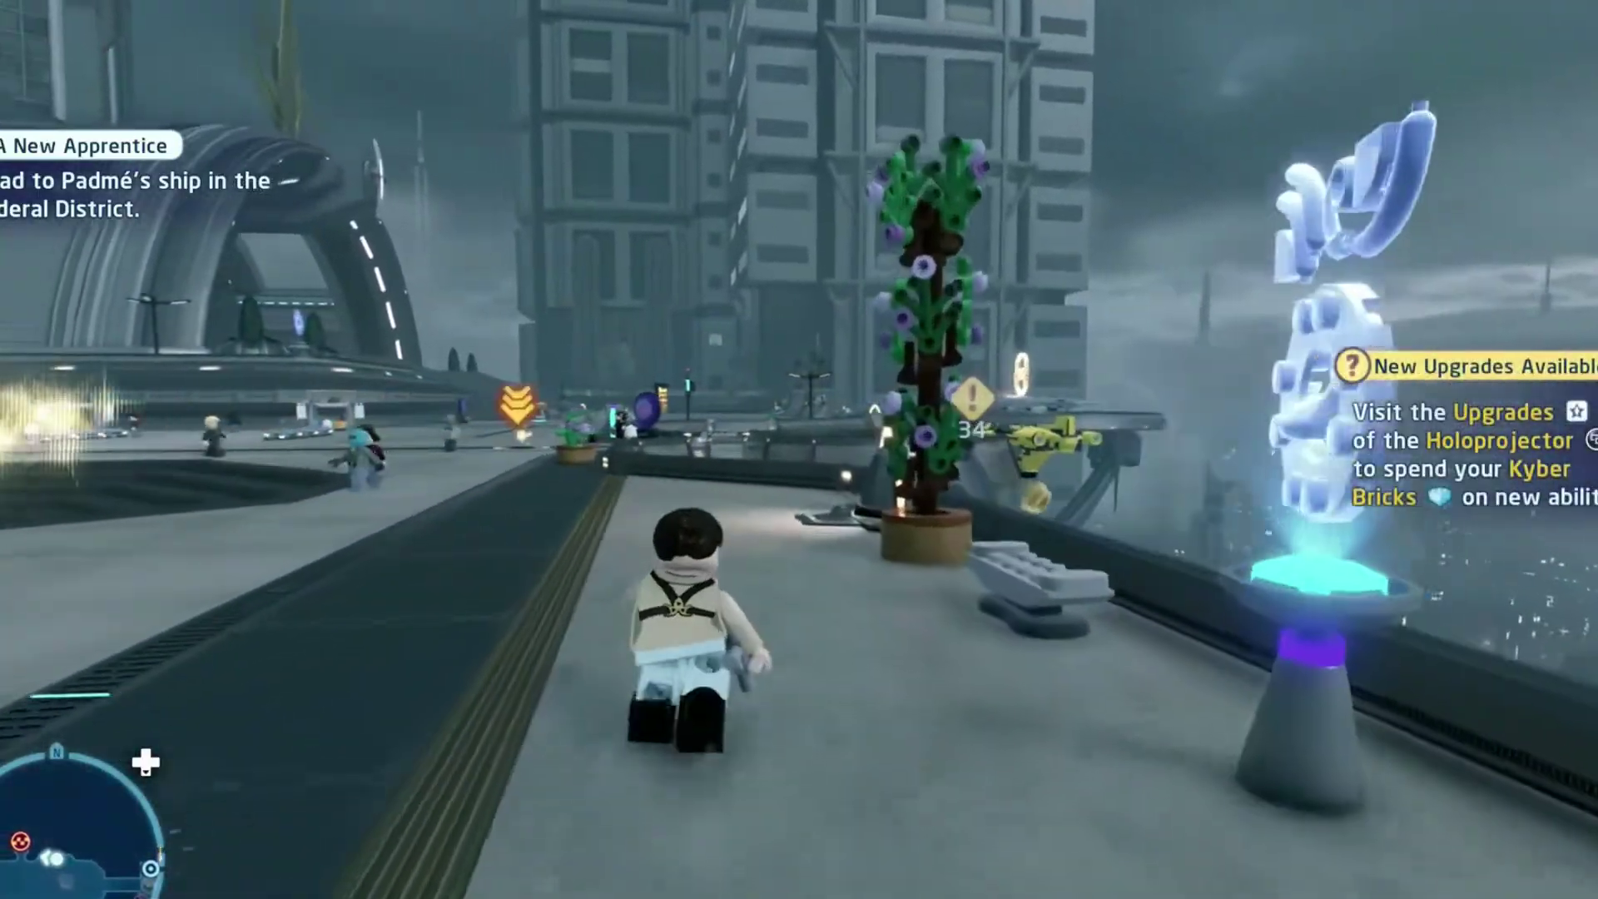
key("w")
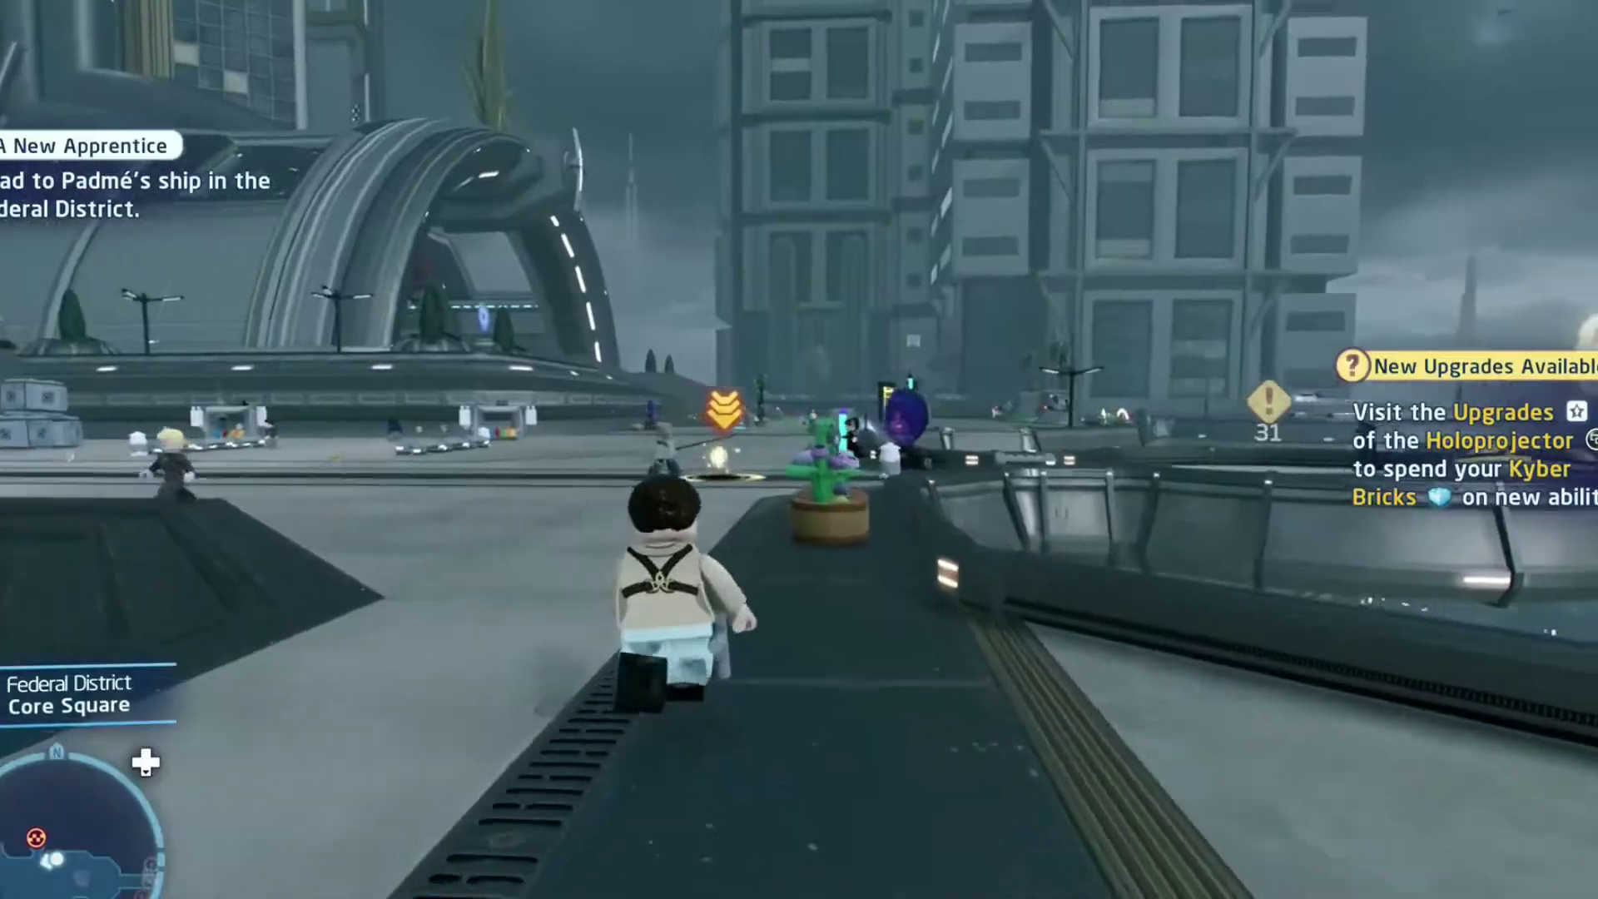
key("w")
Step: Try to travel to the Federal District on Coruscant from the galaxy map, and return to the game
key("m")
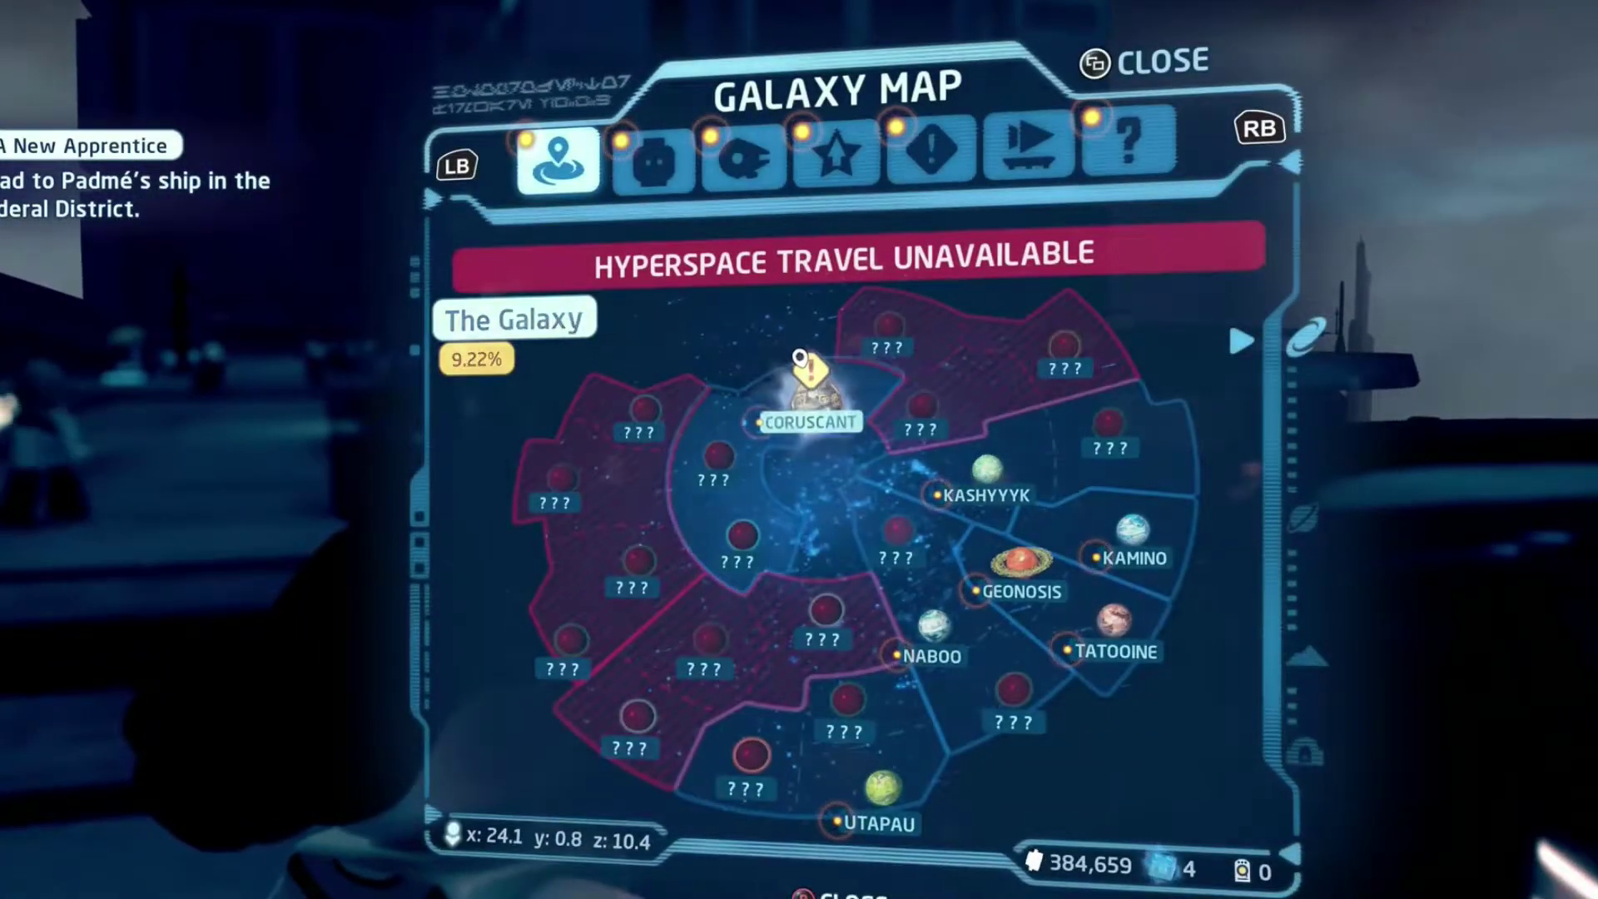
key("Return")
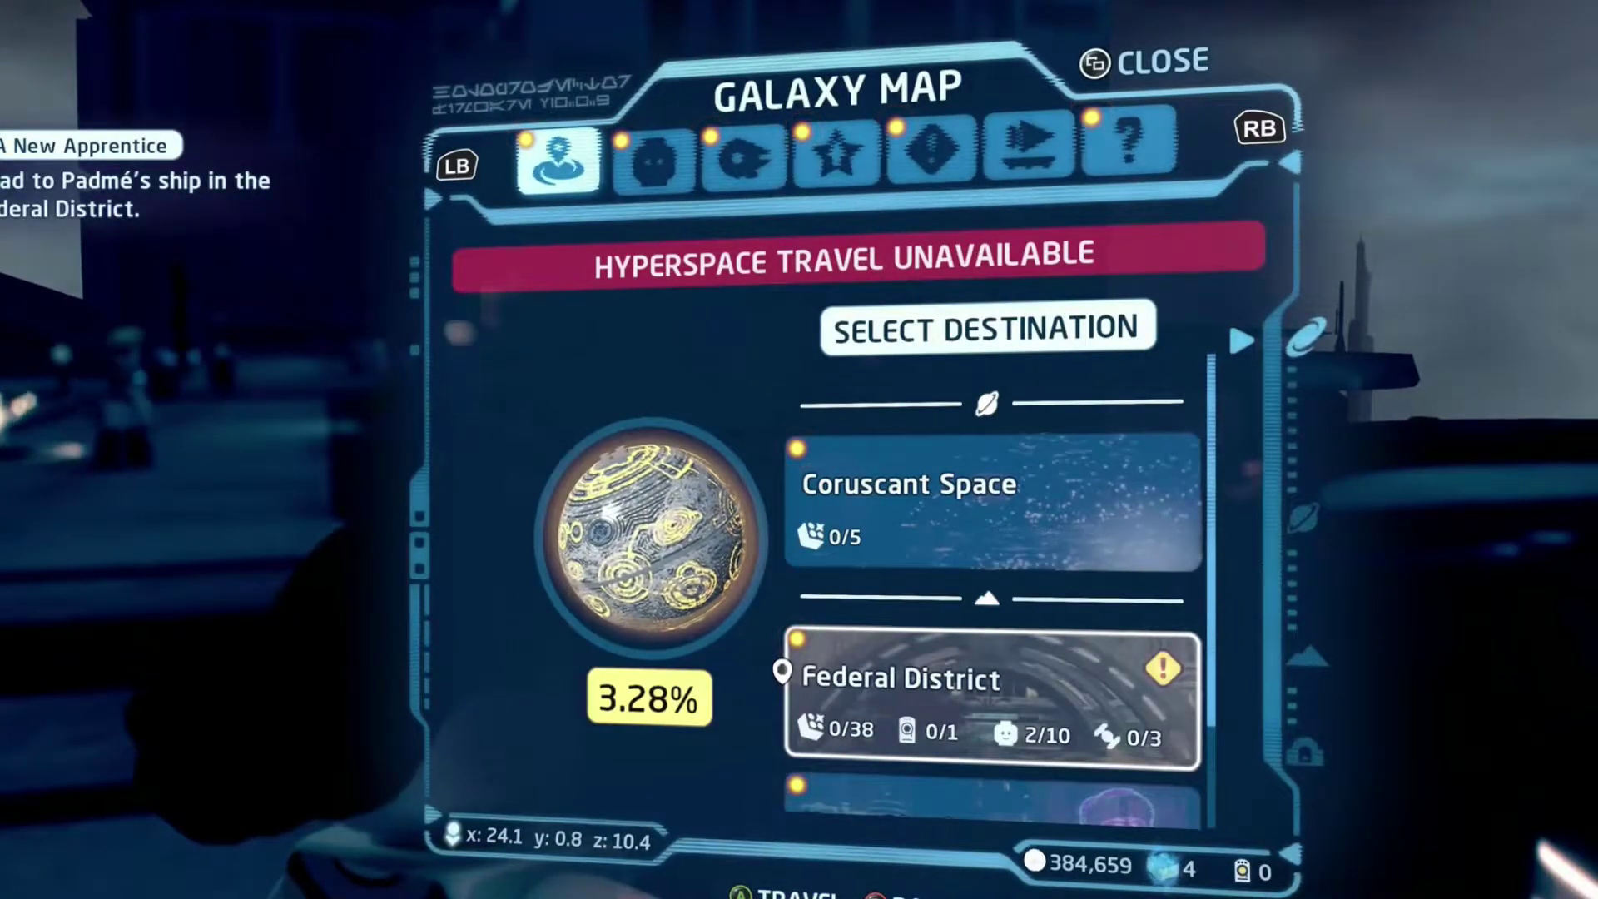
key("Return")
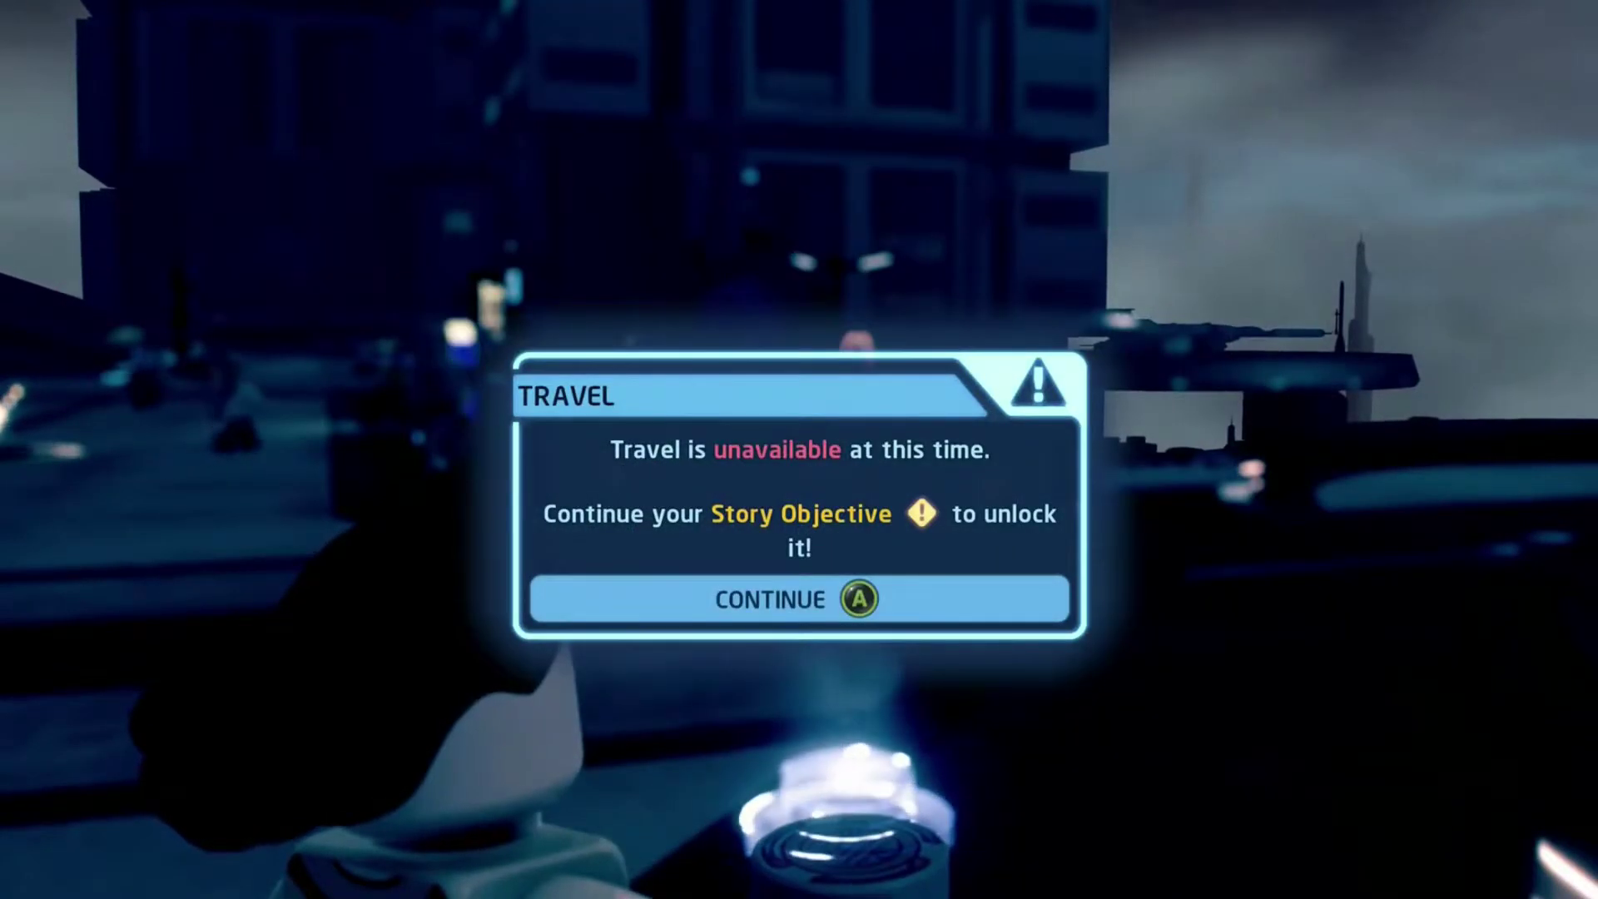
key("Return")
key("Escape")
Step: Run across Core Square to Padmé's ship and start the story objective at its landing pad marker
key("w")
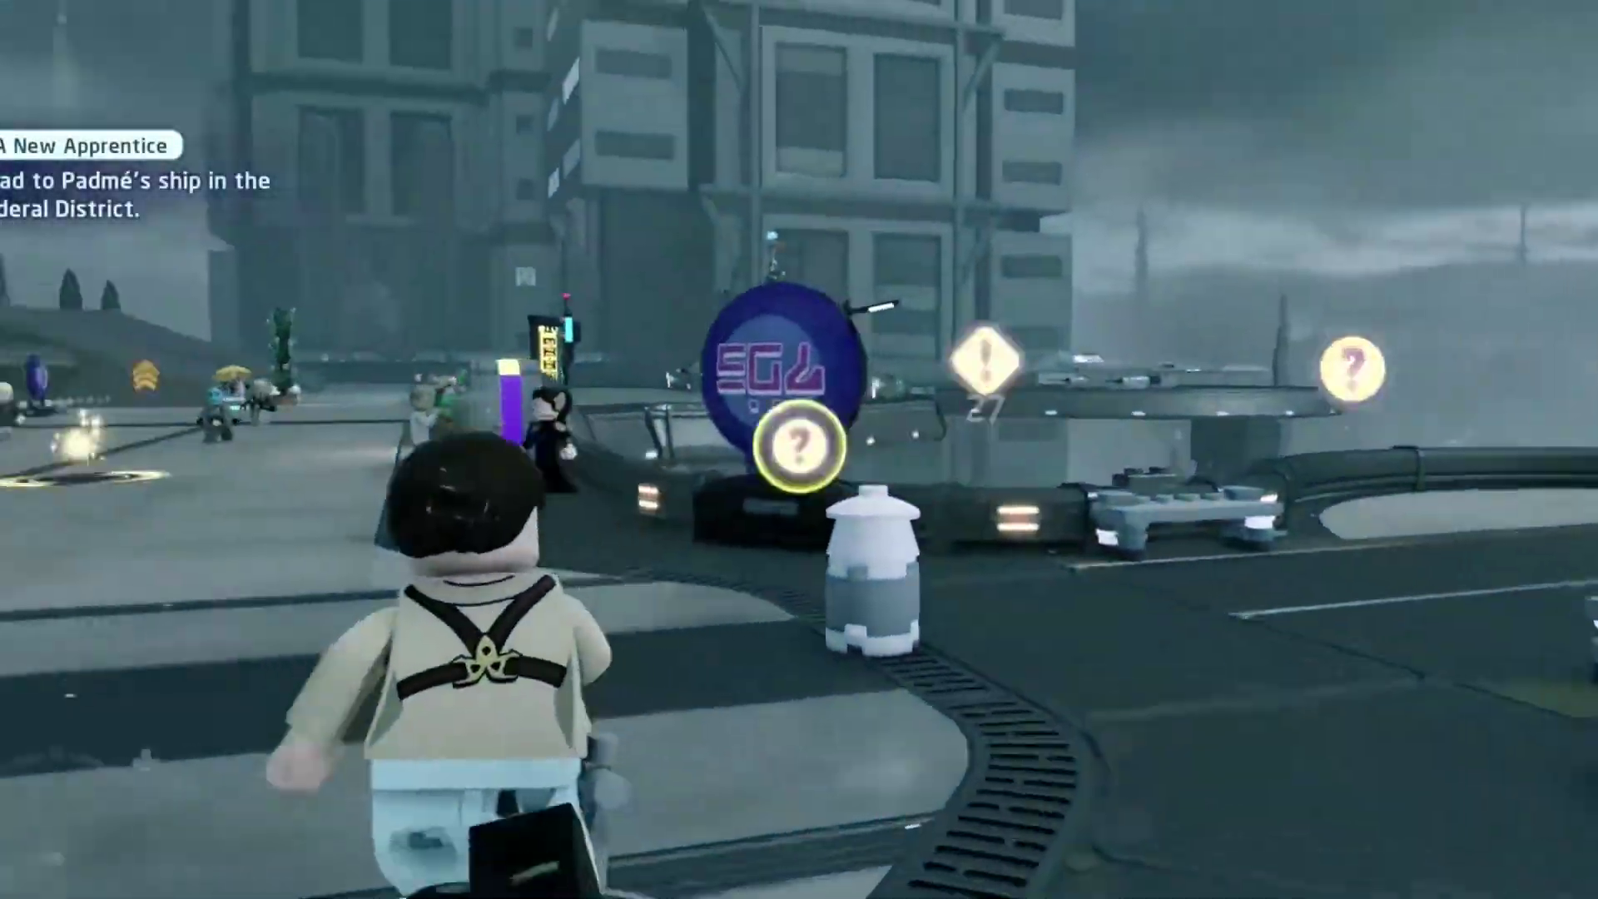
key("w")
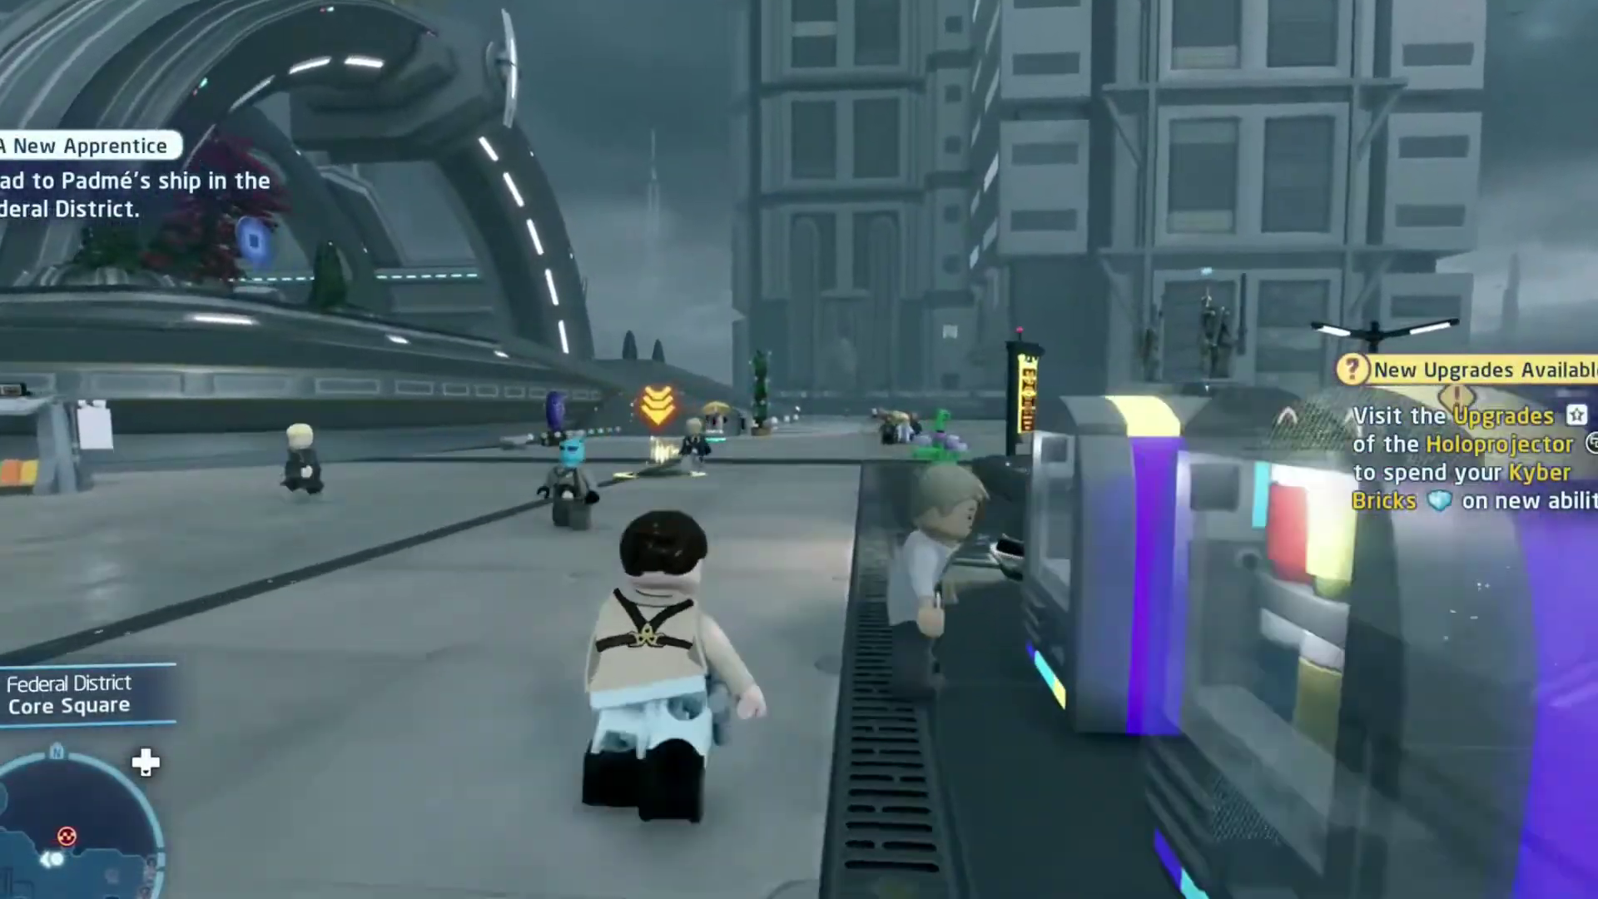
key("w")
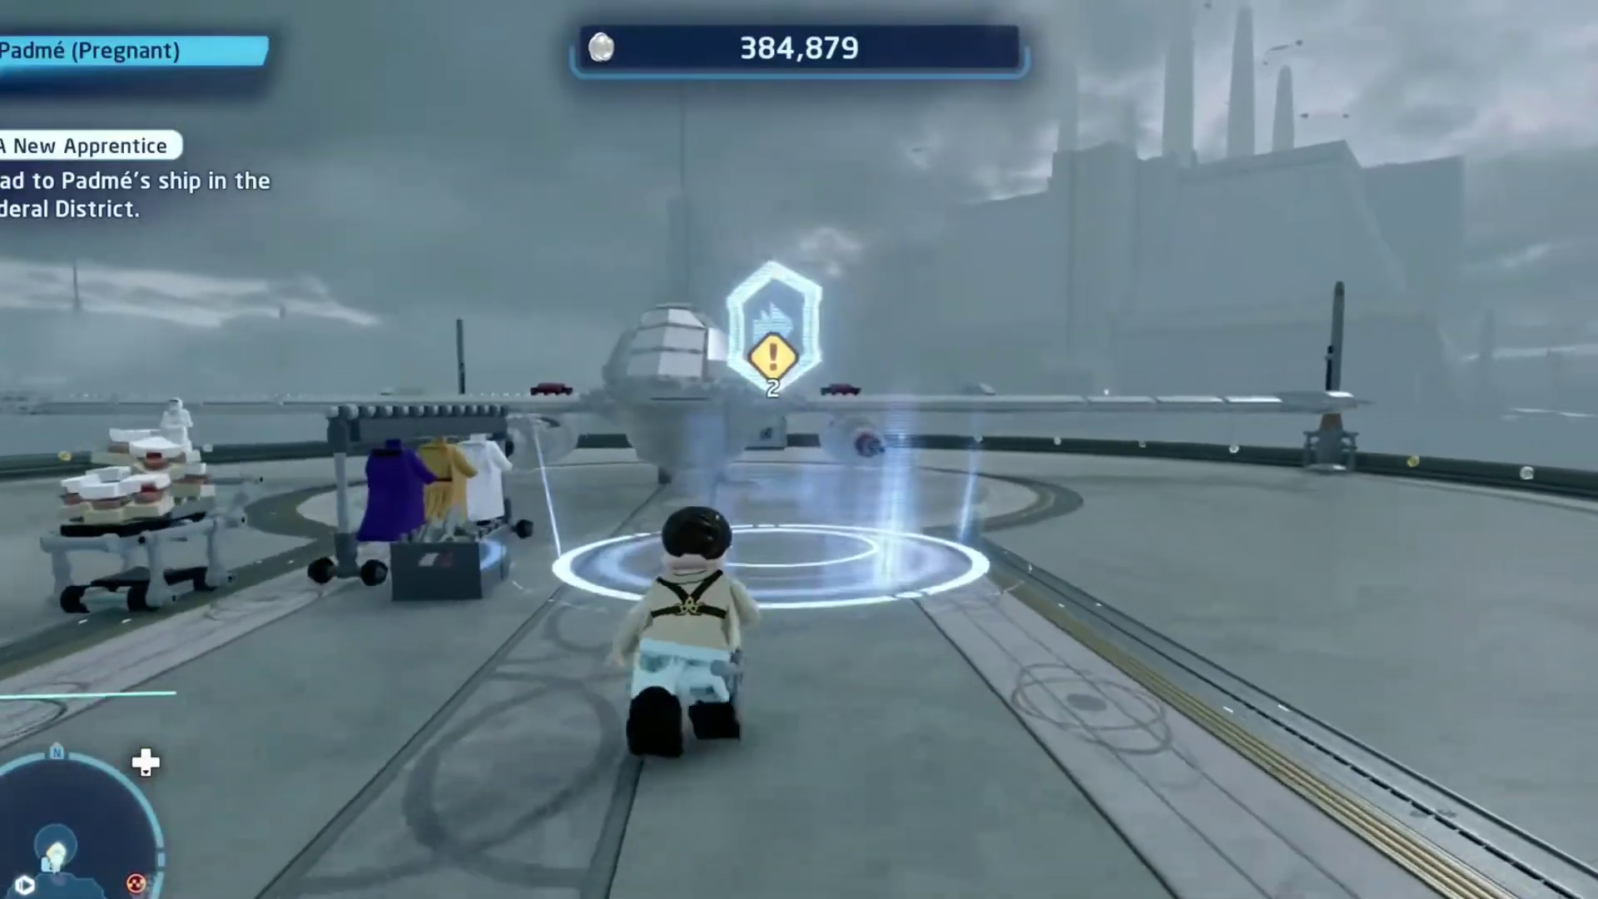
key("Return")
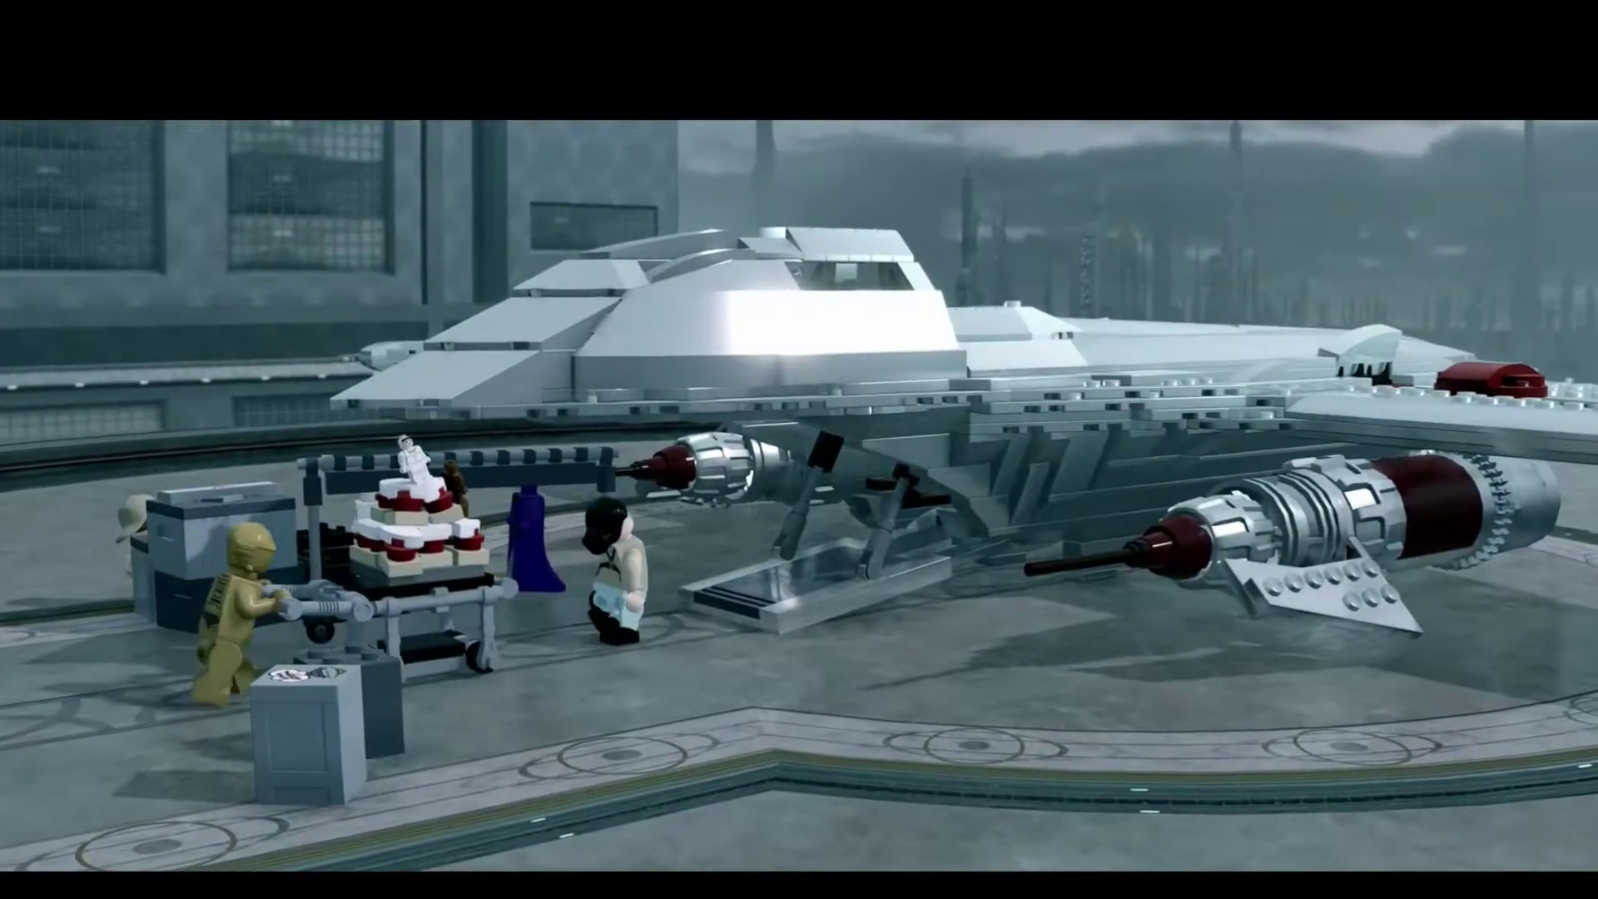